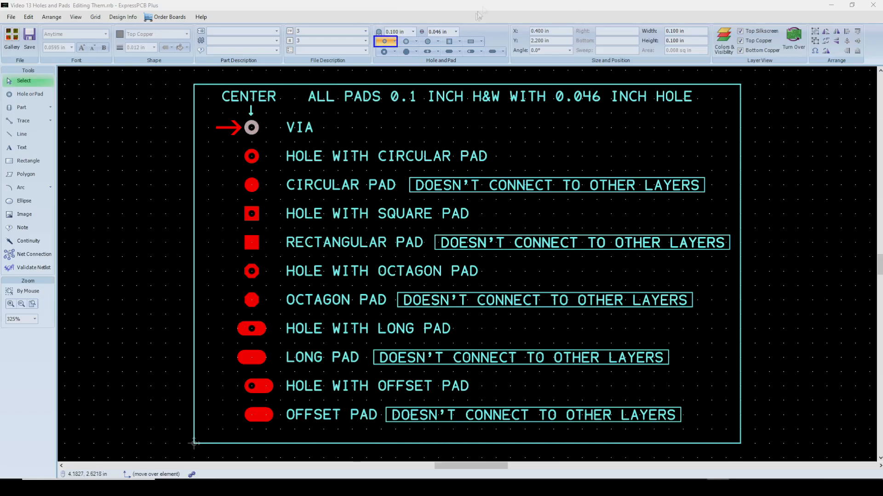
# - Examine the preset sizes, pad diameters and hole diameters available for the selected via
pyautogui.click(395, 42)
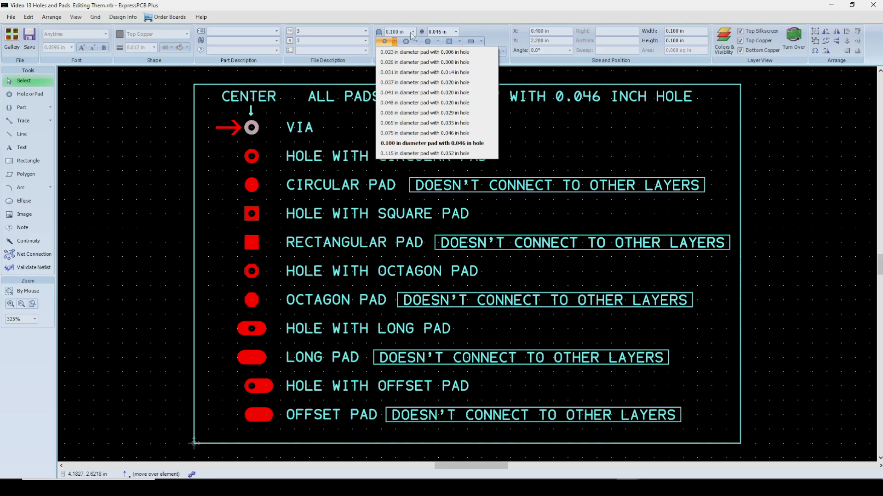
pyautogui.click(413, 31)
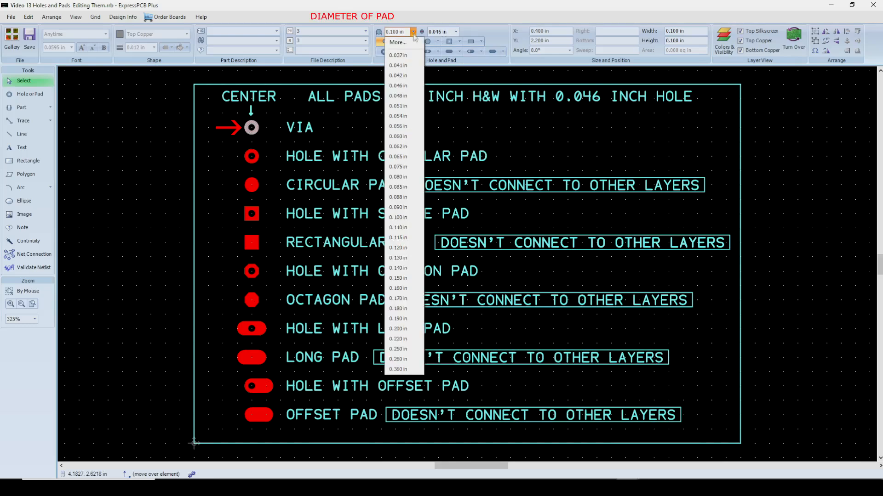
pyautogui.click(456, 32)
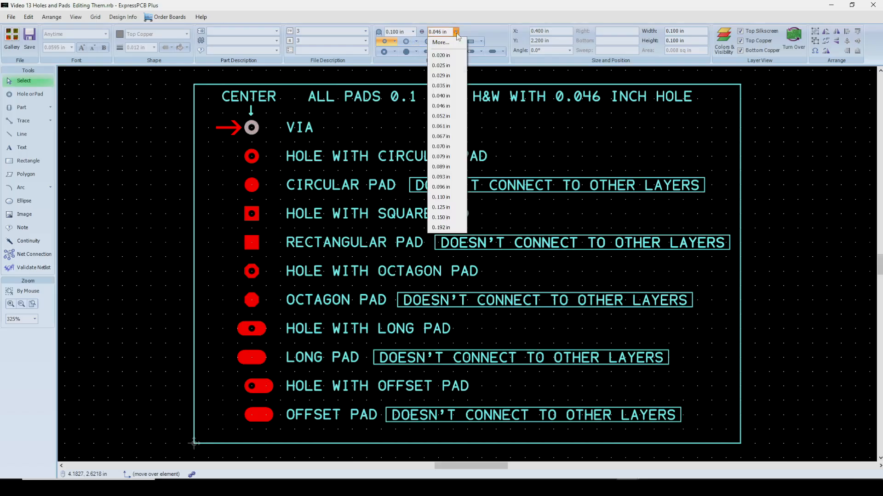
pyautogui.click(409, 31)
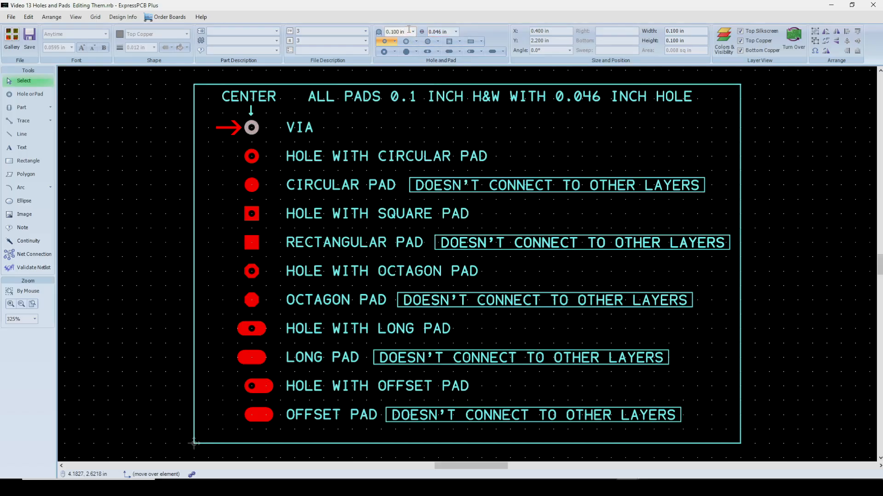
# - Try to set the via's pad diameter to .056 in and deselect the via
pyautogui.doubleClick(409, 29)
pyautogui.write('.056')
pyautogui.press('Return')
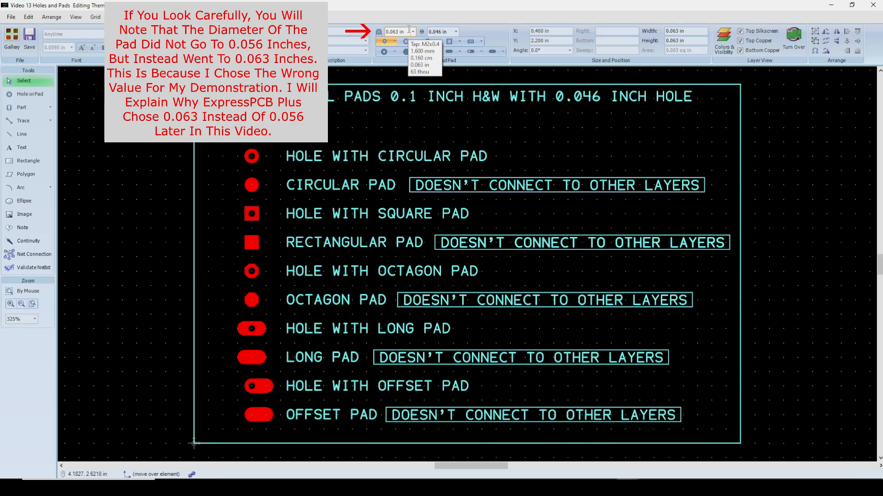
pyautogui.click(386, 79)
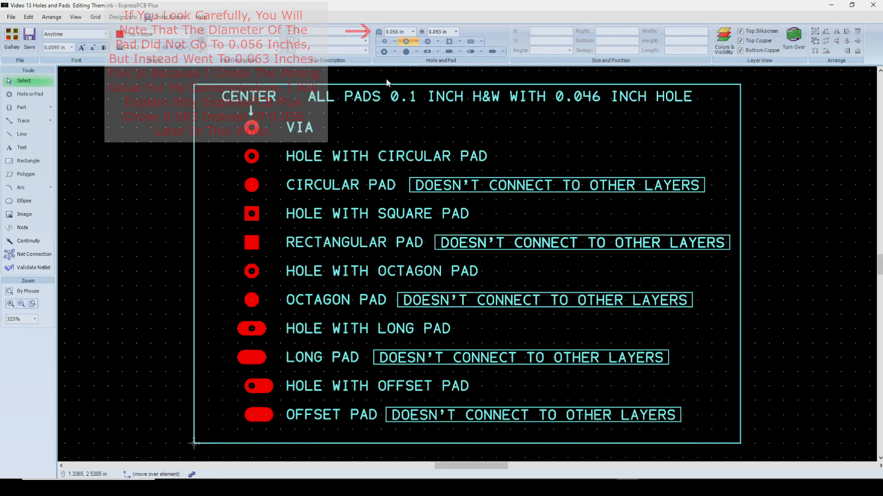
# - Inspect the hole with circular pad and examine the preset, pad width and hole size options of the hole with square pad
pyautogui.click(252, 159)
pyautogui.click(249, 216)
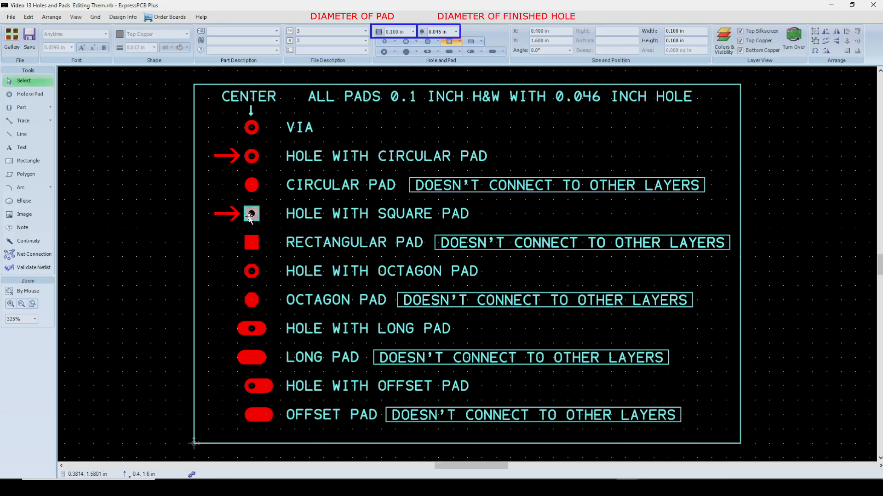
pyautogui.click(459, 41)
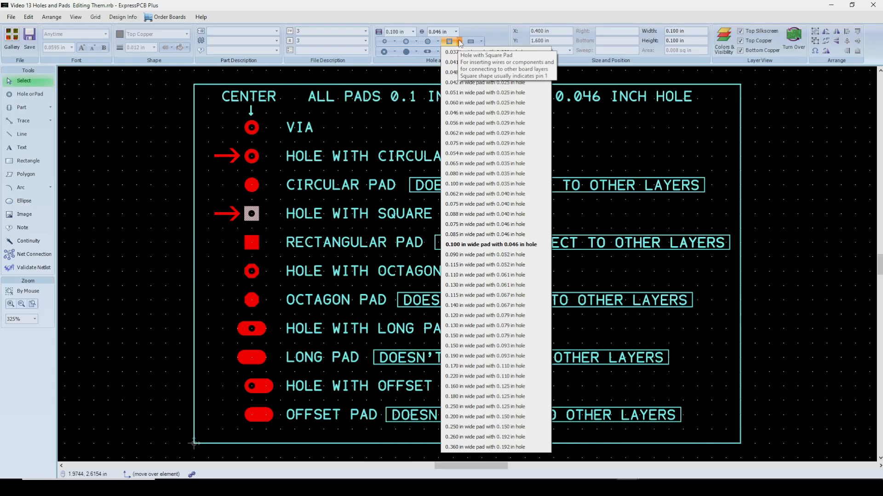
pyautogui.click(412, 31)
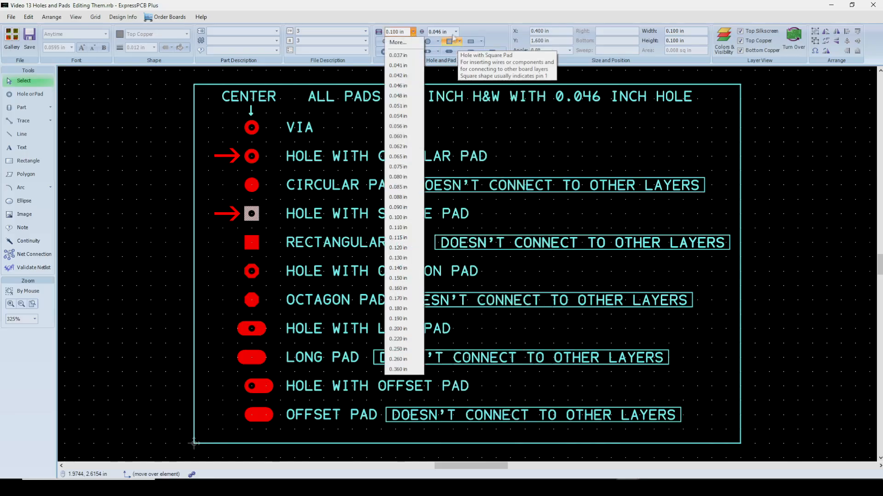
pyautogui.click(456, 32)
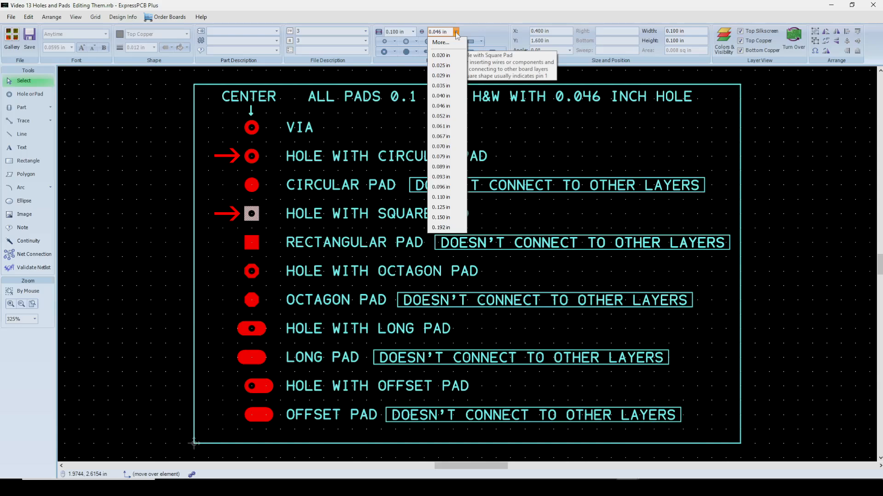
pyautogui.click(456, 32)
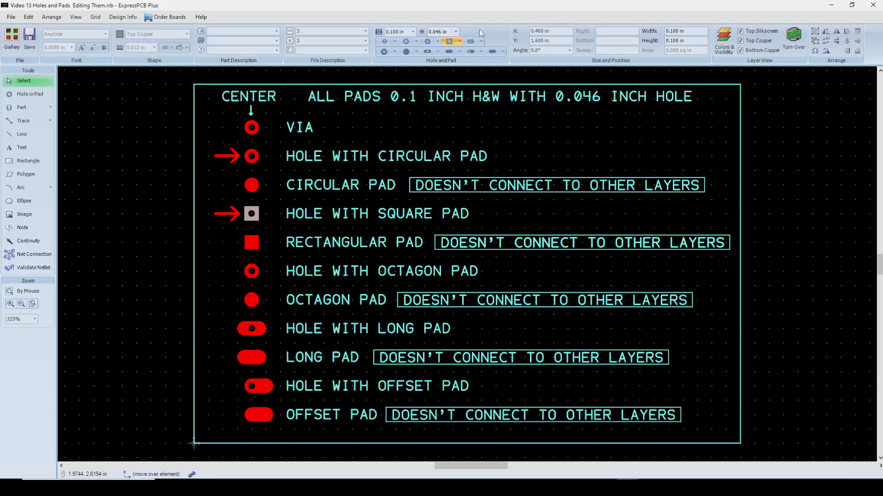
# - Set the pad height of the hole with octagon pad to 0.110 in
pyautogui.click(252, 271)
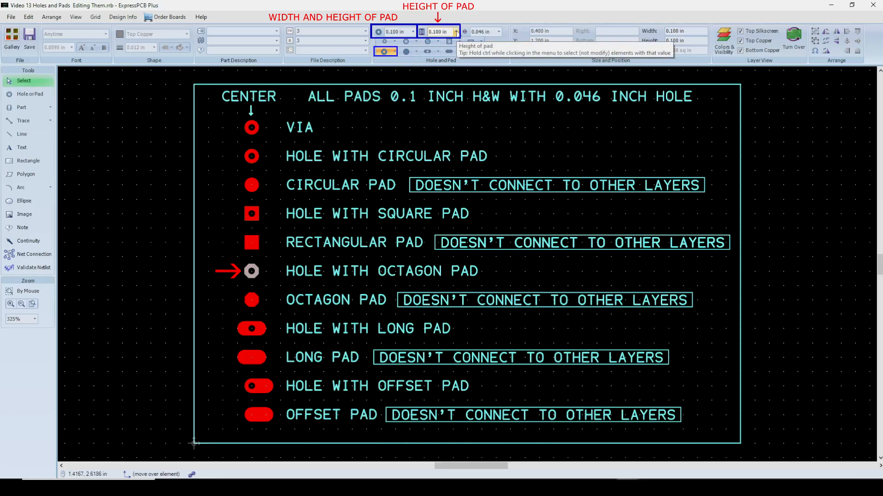
pyautogui.click(455, 31)
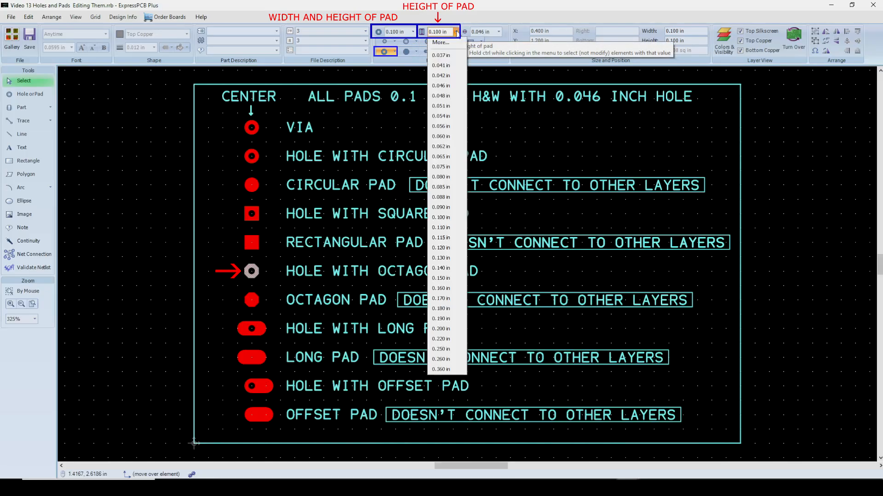
pyautogui.click(441, 227)
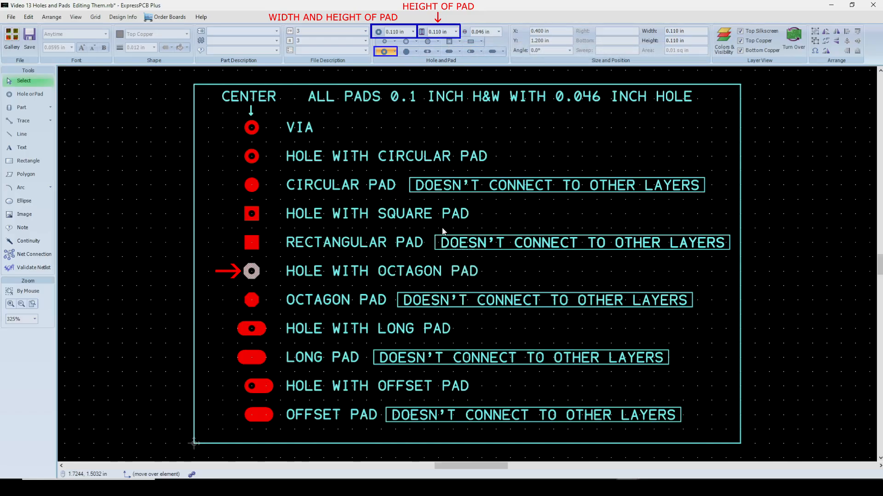
# - Set the hole with octagon pad to a 0.170 in pad height and a 0.052 in finished hole diameter
pyautogui.click(456, 32)
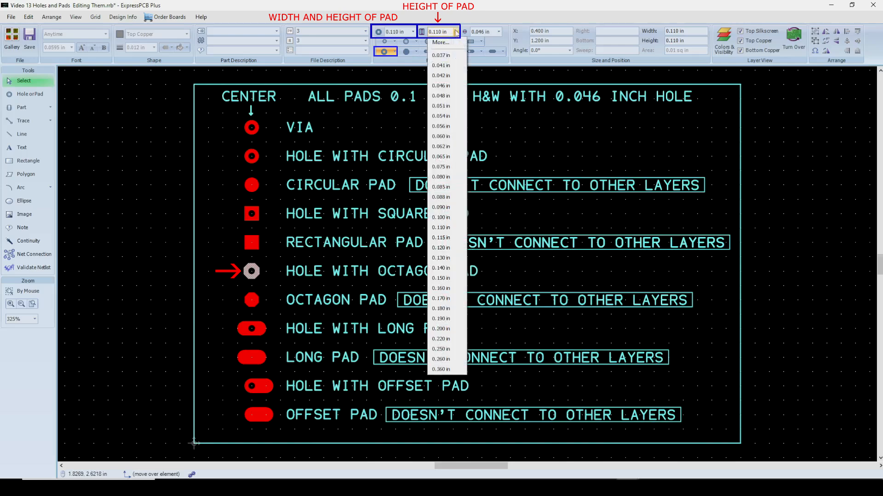
pyautogui.click(442, 298)
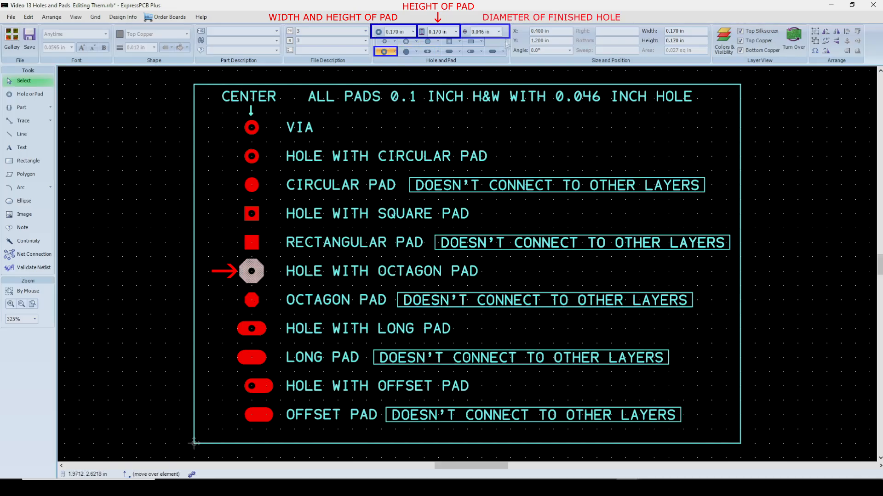
pyautogui.click(499, 32)
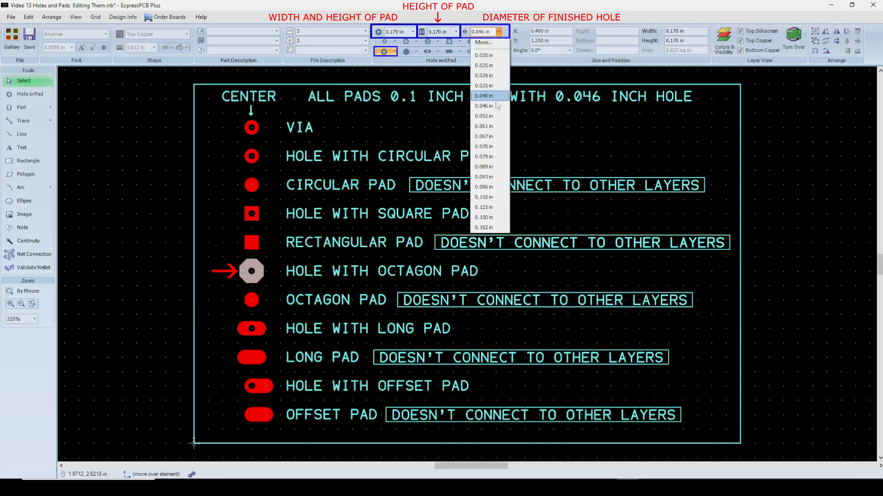
pyautogui.click(487, 119)
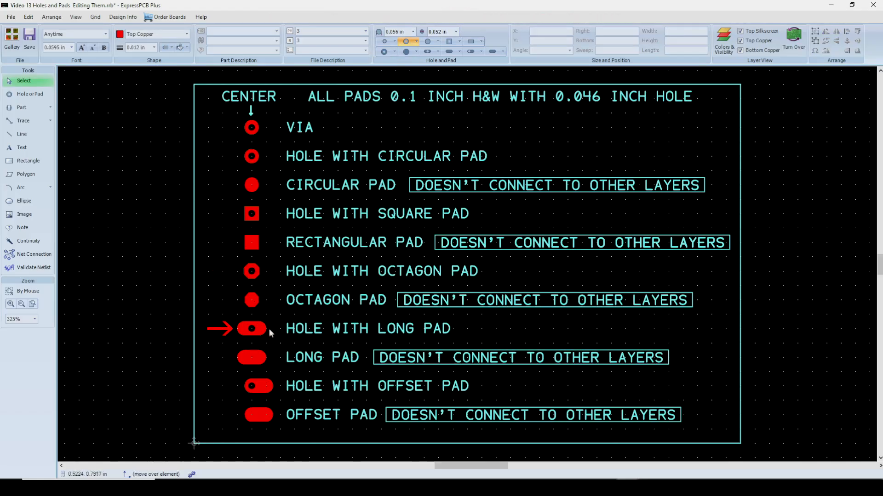
# - Inspect the hole with long pad and apply the 0.200 in pad with 0.150 in hole preset to the hole with offset pad
pyautogui.click(260, 329)
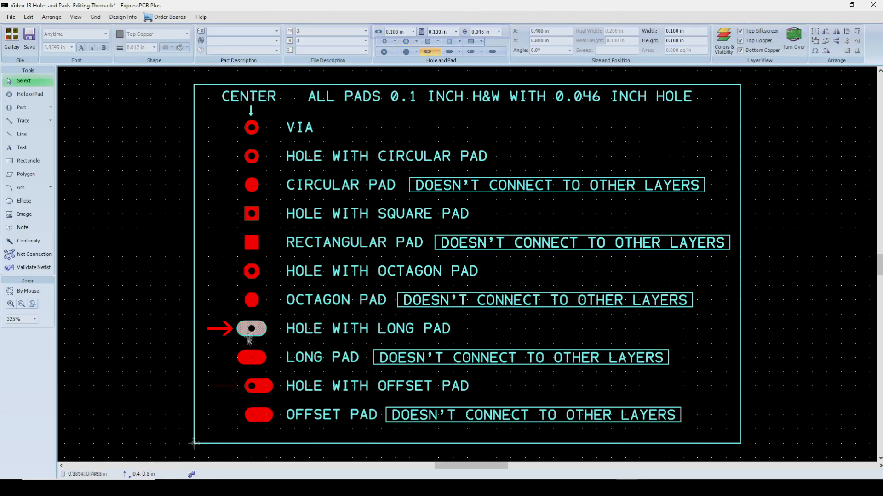
pyautogui.click(266, 390)
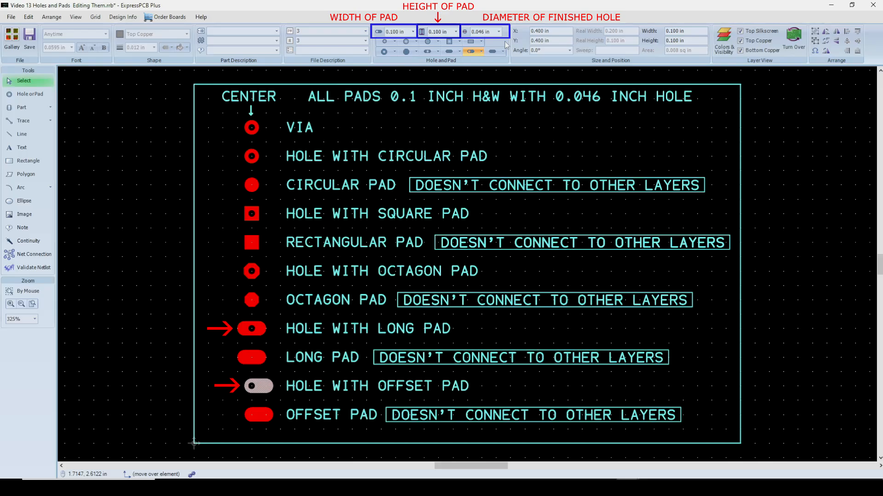
pyautogui.click(480, 52)
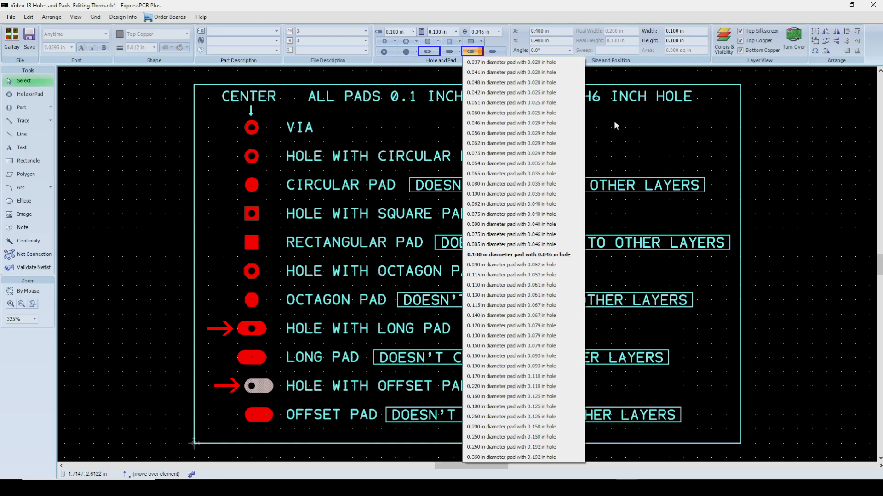
pyautogui.click(494, 428)
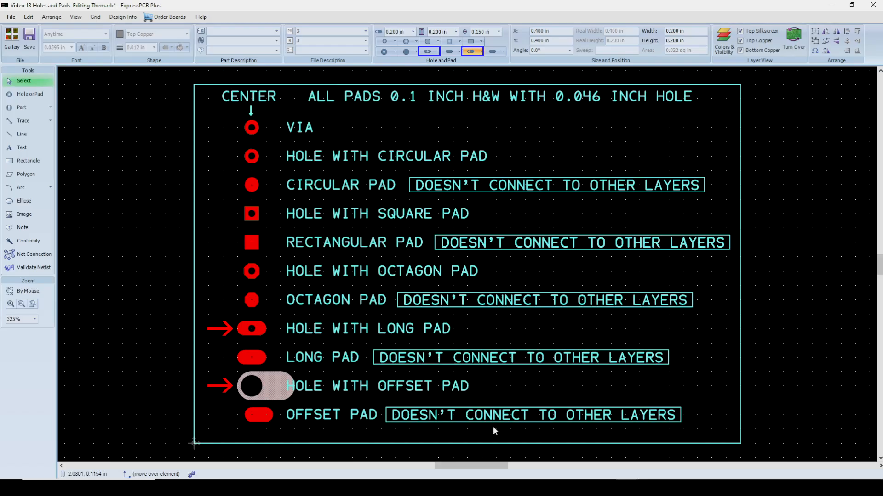
pyautogui.press('Escape')
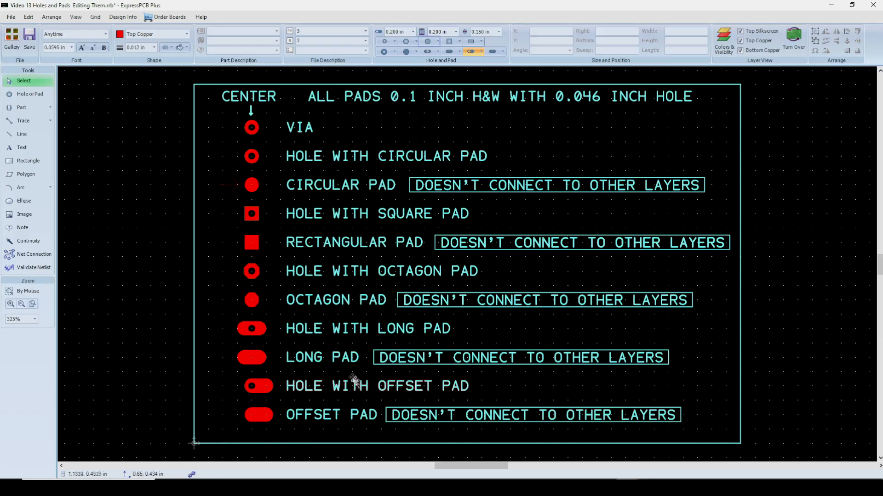
# - Inspect the circular pad without a hole and resize the octagon pad below it, first to 0.110 in and finally to 0.180 in
pyautogui.click(251, 185)
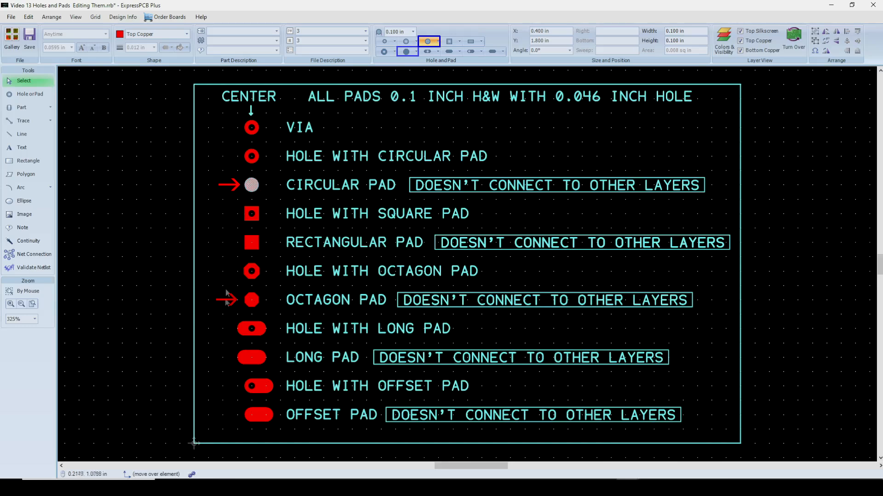
pyautogui.click(250, 301)
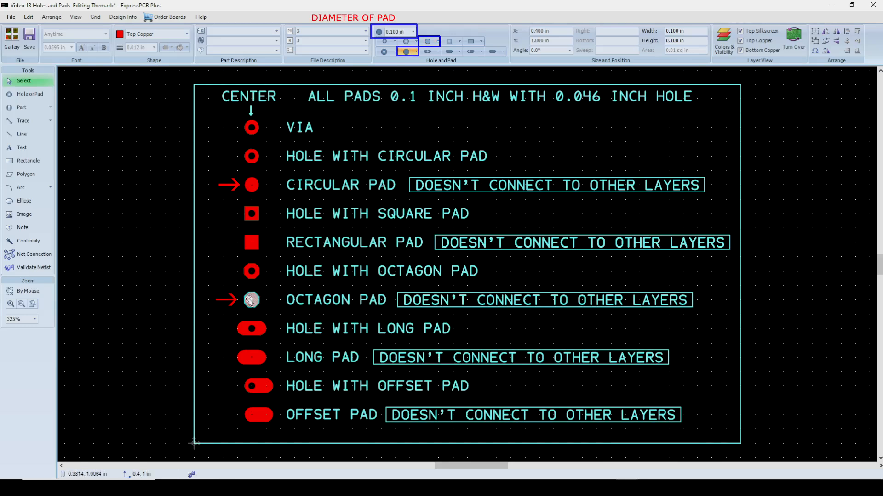
pyautogui.click(413, 32)
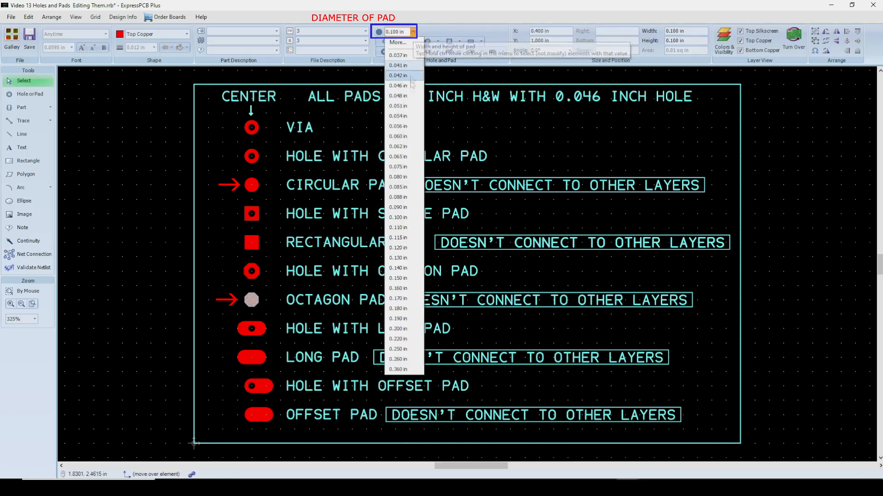
pyautogui.click(398, 228)
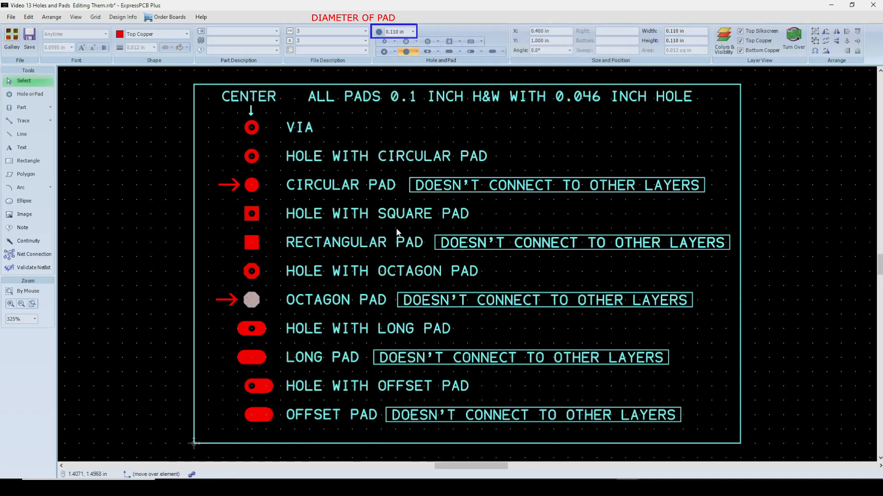
pyautogui.click(413, 31)
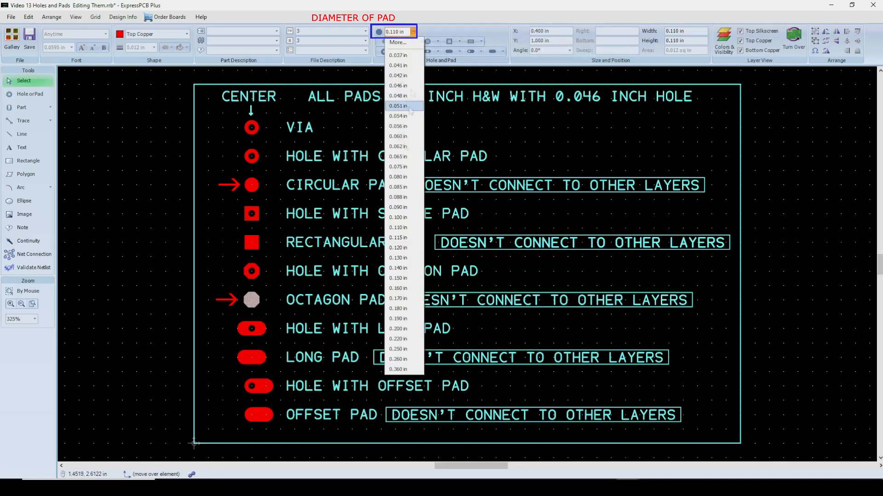
pyautogui.click(398, 309)
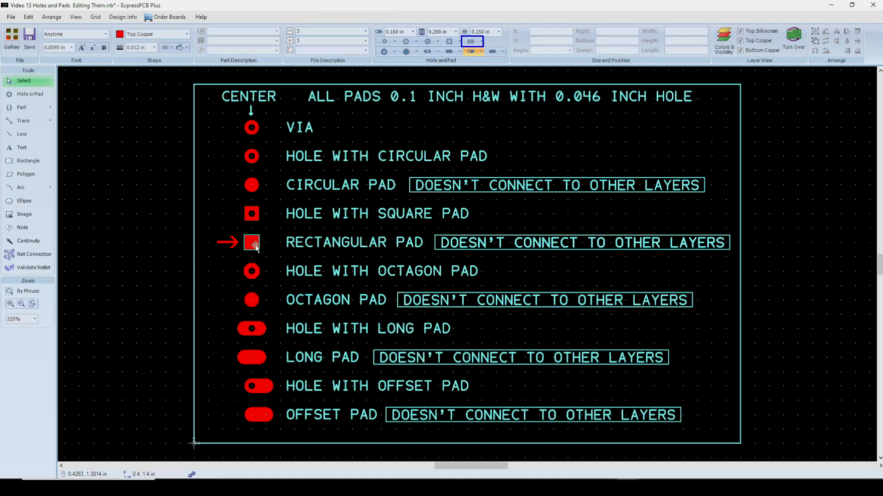
# - Set the height of the rectangular pad to 0.140 in
pyautogui.click(255, 247)
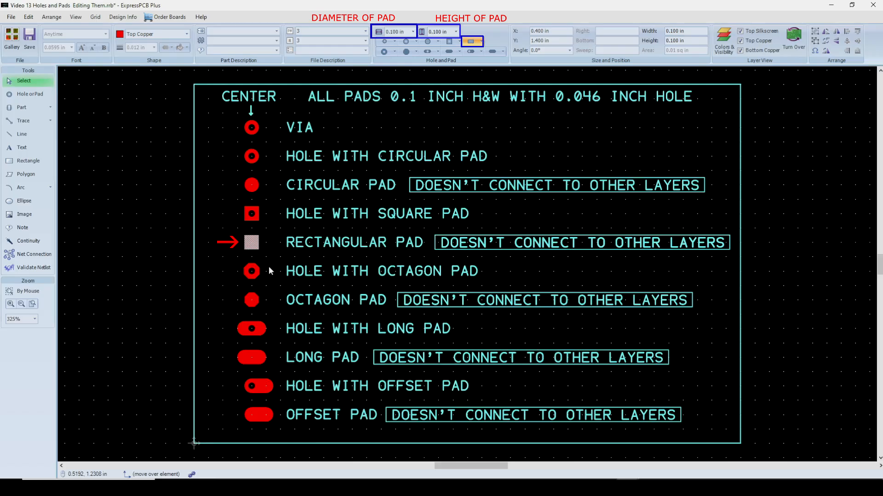
pyautogui.click(456, 32)
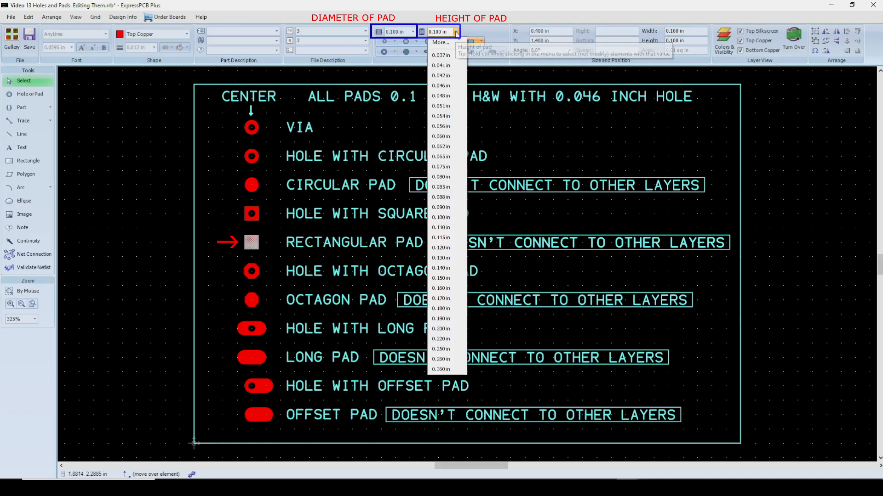
pyautogui.click(439, 268)
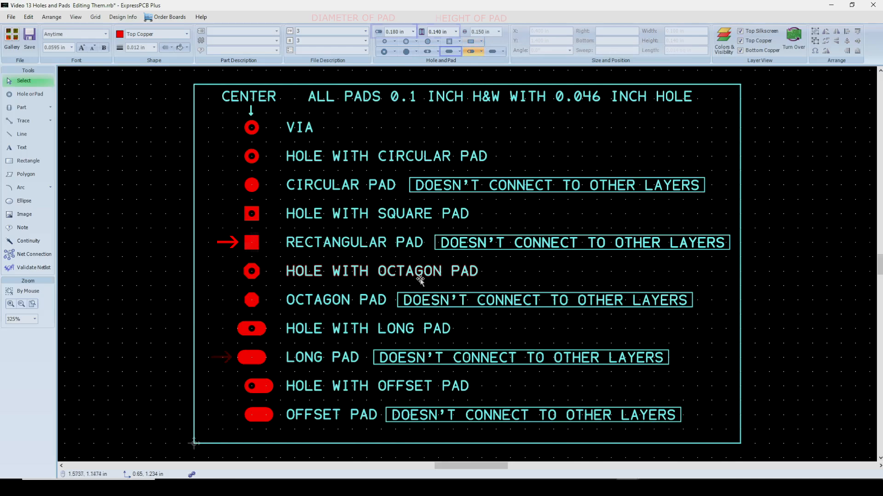
# - Select the long pad, the offset pad and the hole with circular pad in turn to inspect their size settings
pyautogui.click(252, 358)
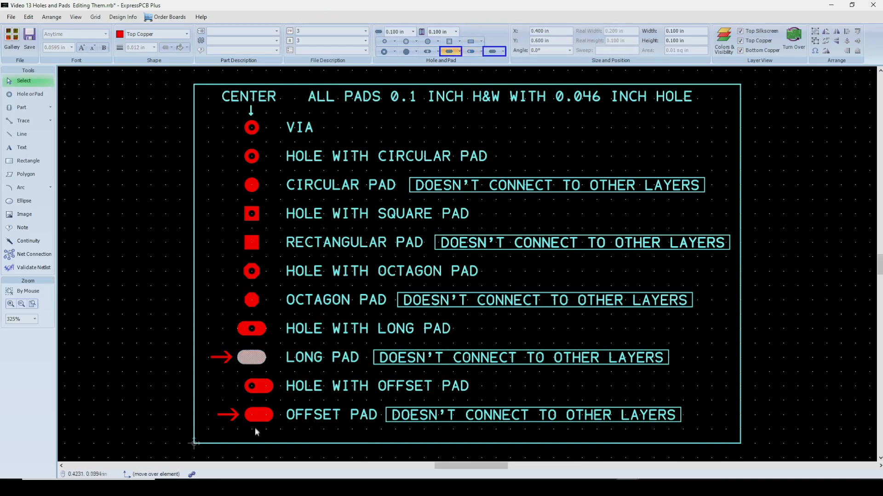
pyautogui.click(263, 415)
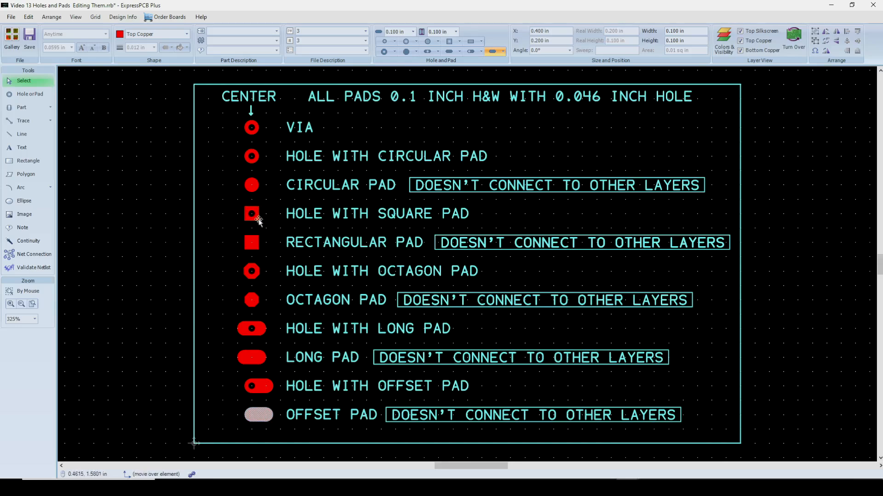
pyautogui.click(255, 160)
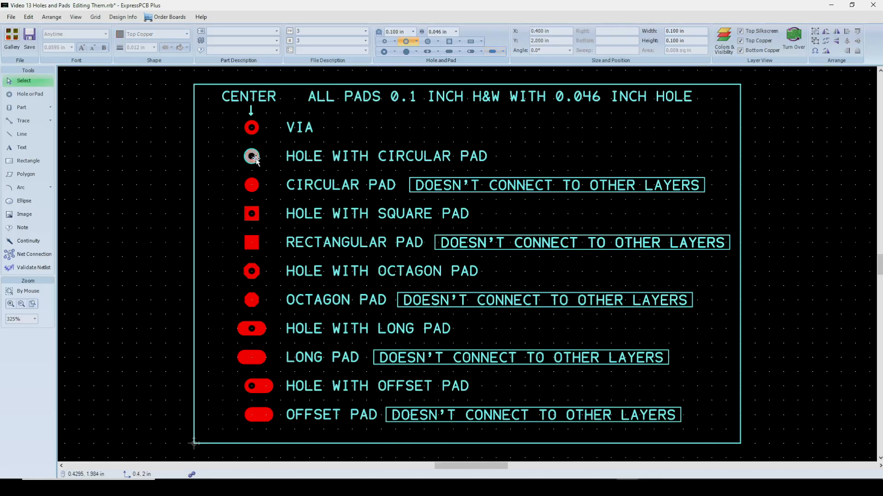
# - Apply the 0.056 in pad with 0.029 in hole preset to the hole with circular pad and enlarge its pad to 0.150 in
pyautogui.click(416, 42)
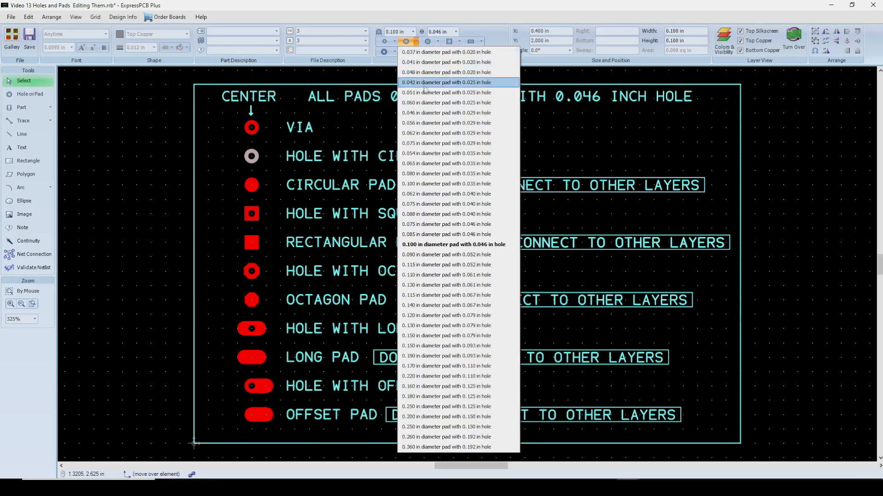
pyautogui.click(428, 123)
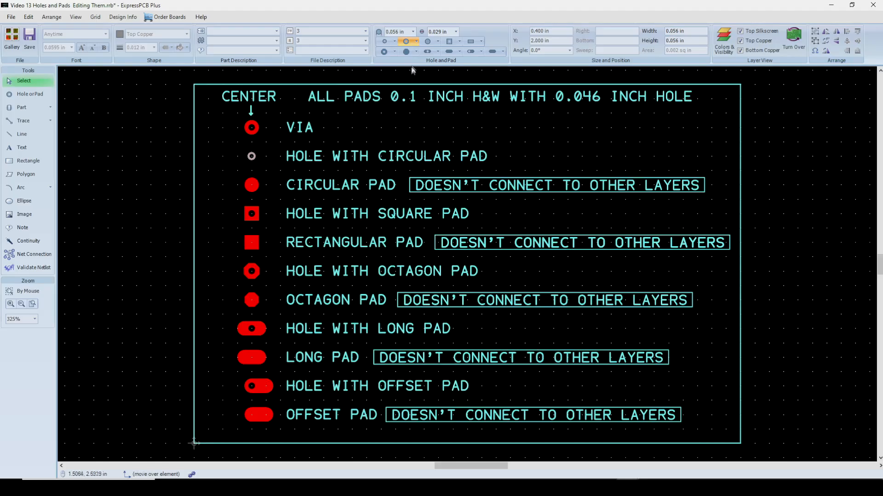
pyautogui.click(413, 31)
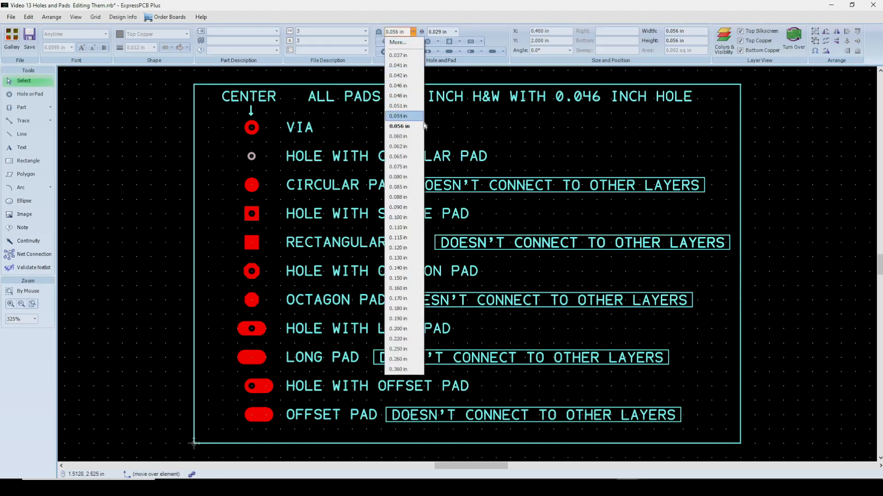
pyautogui.click(396, 278)
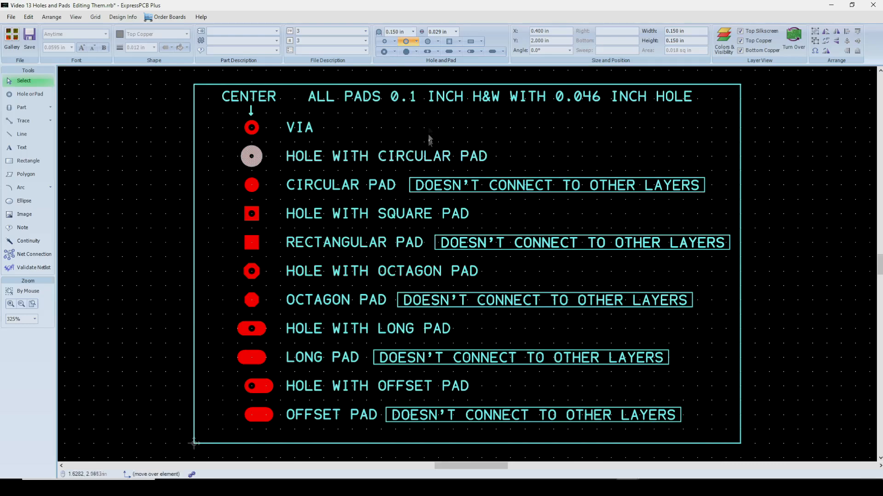
# - Set the circular-pad hole's finished hole diameter to 0.079 in and change it back to 0.029 in
pyautogui.click(456, 32)
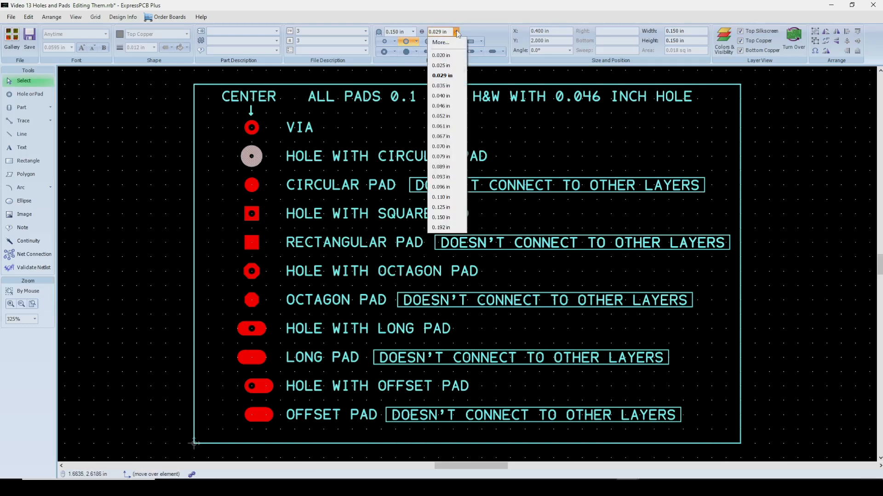
pyautogui.click(442, 156)
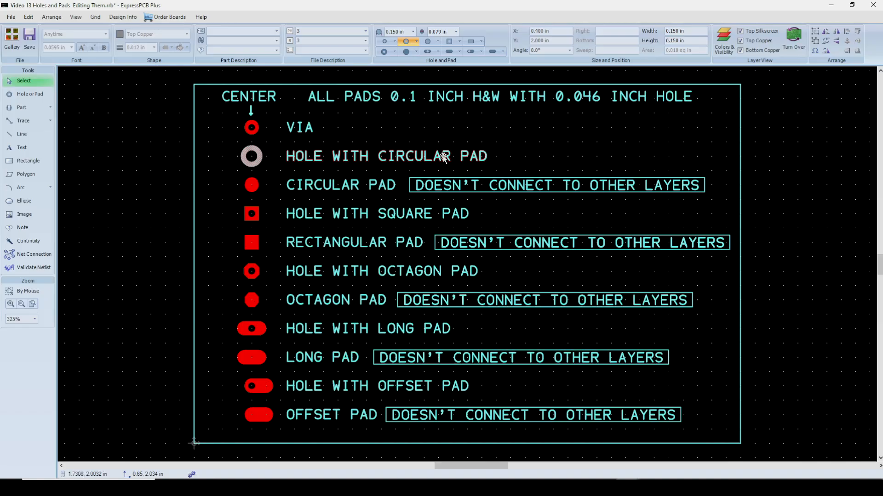
pyautogui.click(456, 31)
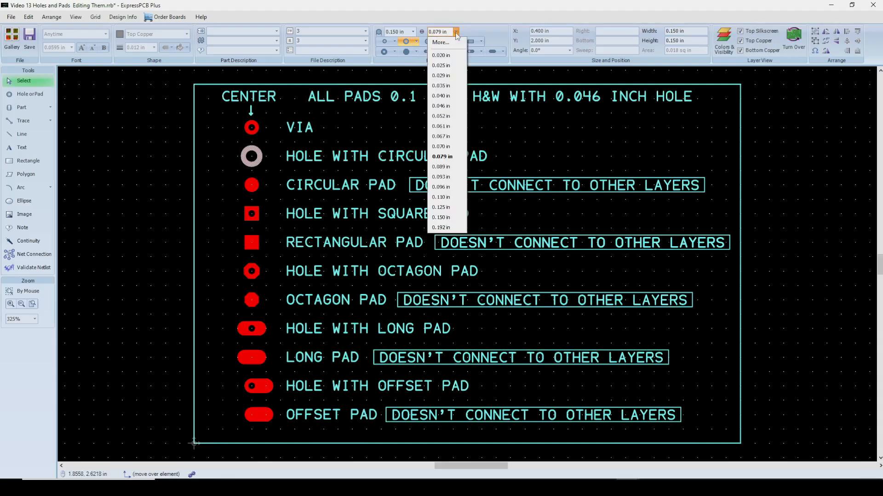
pyautogui.click(441, 75)
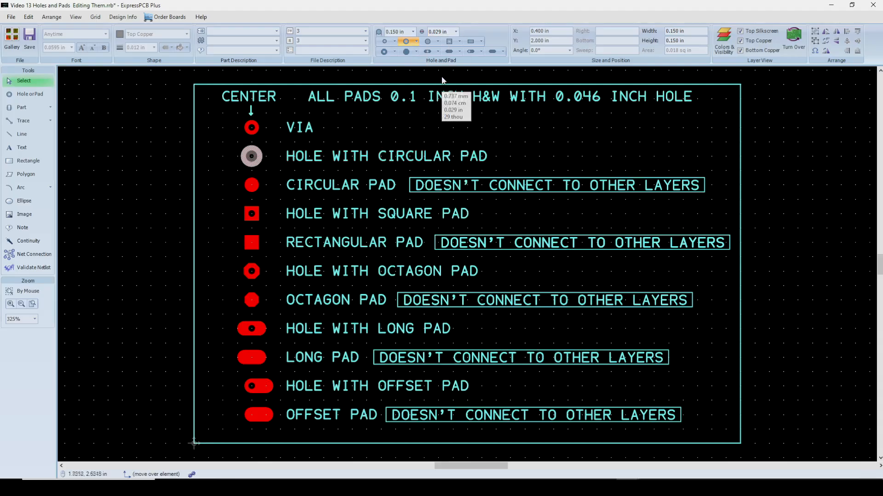
# - Try a custom finished hole diameter of 0.079 in on the hole with circular pad and undo the size changes
pyautogui.click(449, 32)
pyautogui.write('0.079')
pyautogui.press('Return')
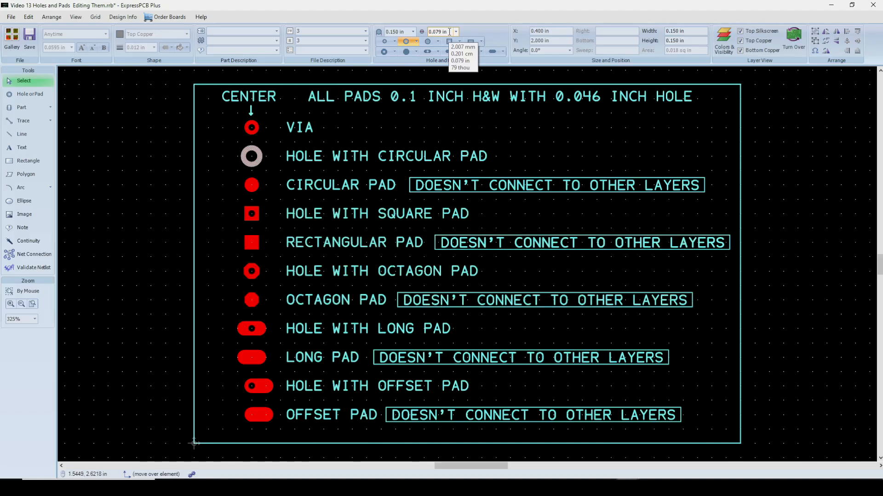
pyautogui.hotkey('ctrl', 'z')
pyautogui.hotkey('ctrl', 'z')
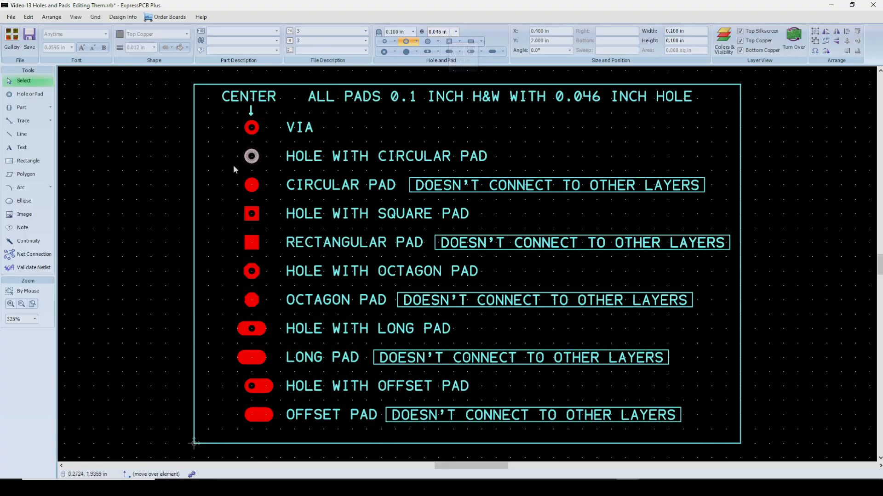
# - Choose a 0.041 in pad diameter for the hole with circular pad and set its finished hole diameter to 0.093 in
pyautogui.scroll(2, 233, 158)
pyautogui.scroll(2, 231, 133)
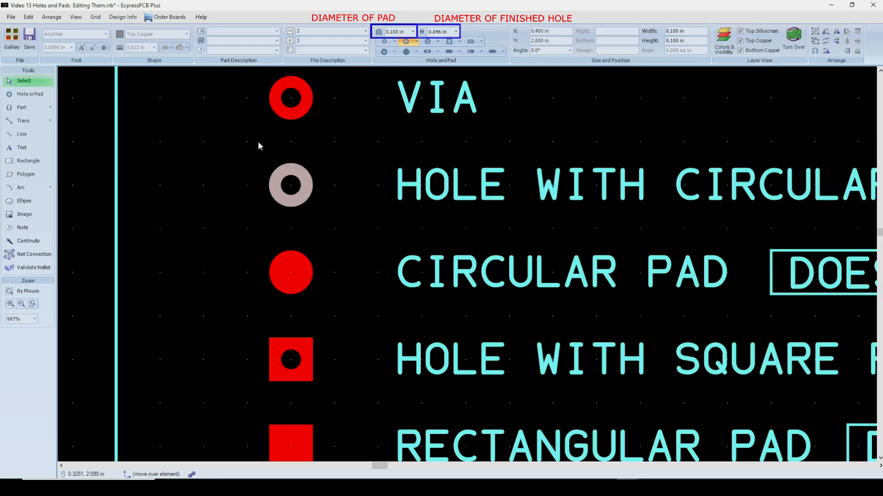
pyautogui.click(413, 32)
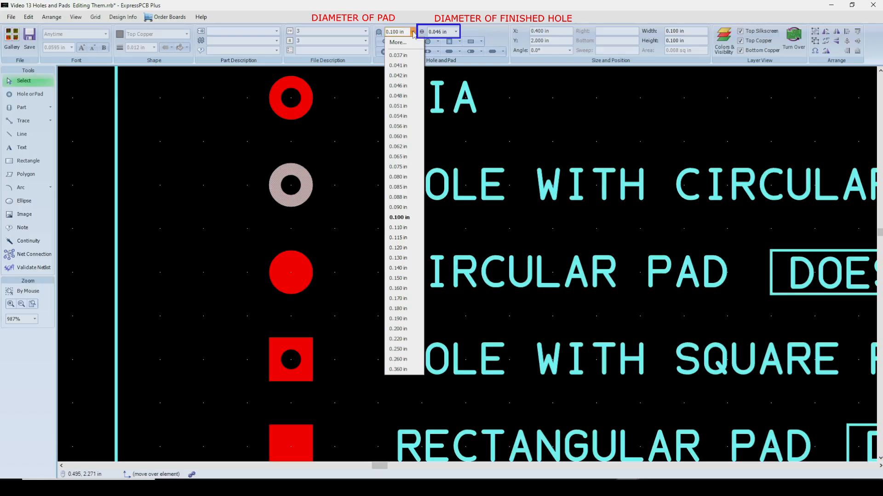
pyautogui.click(401, 65)
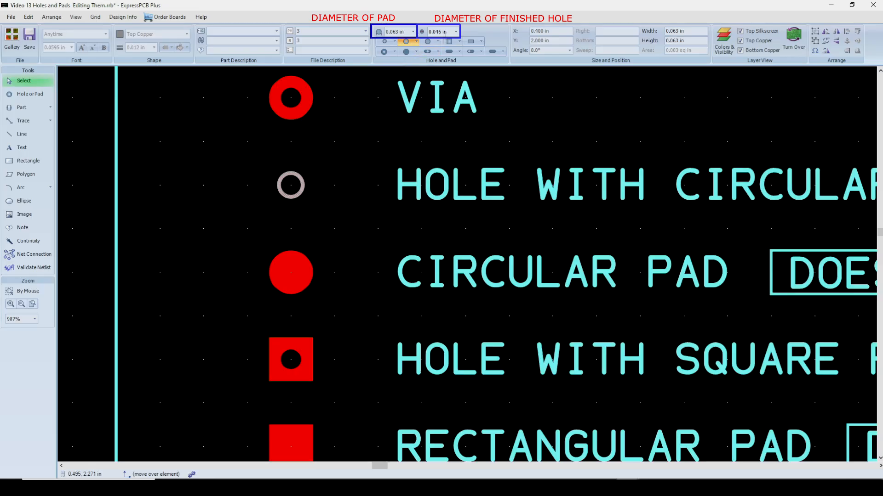
pyautogui.click(457, 33)
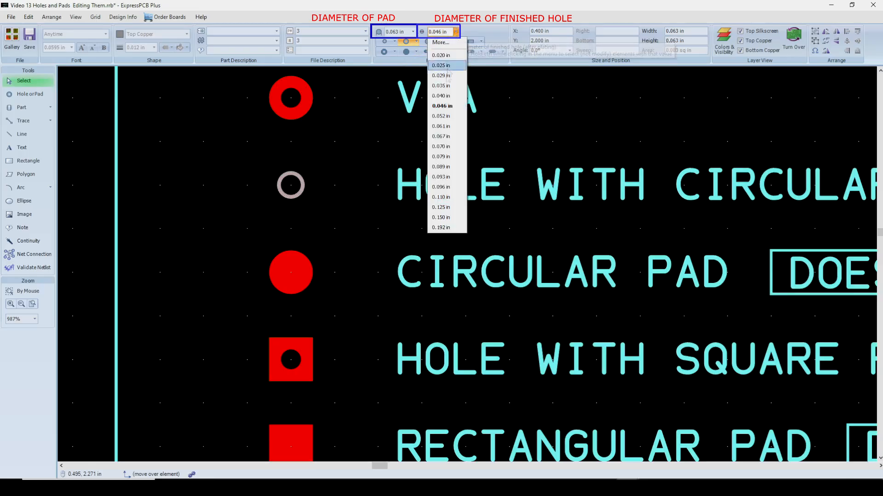
pyautogui.click(439, 177)
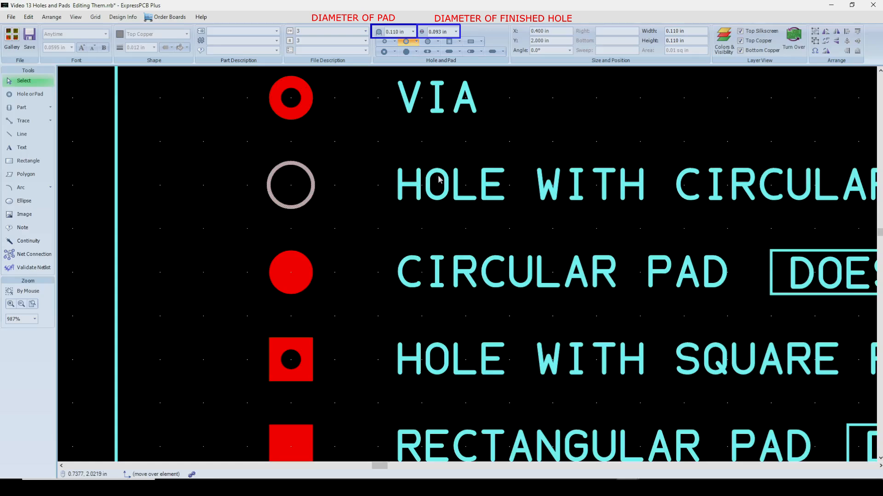
# - Set the circular-pad hole's pad diameter to 0.360 in, undoing and redoing the change
pyautogui.click(412, 32)
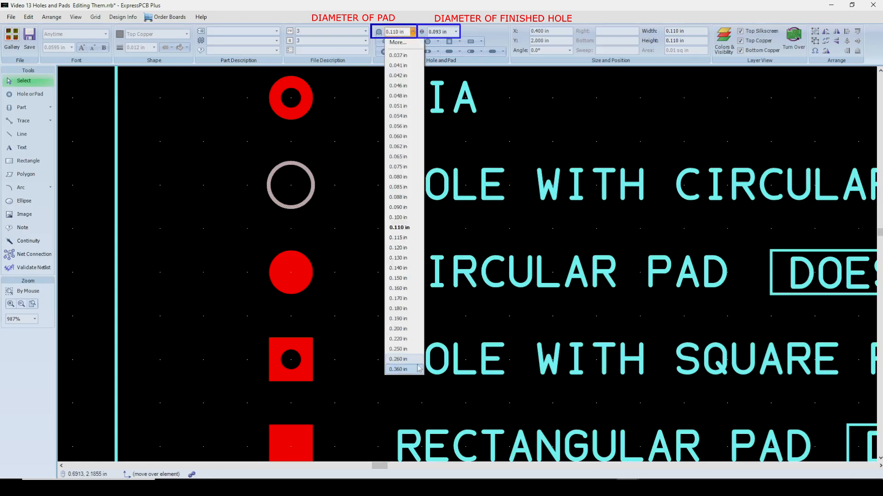
pyautogui.click(397, 370)
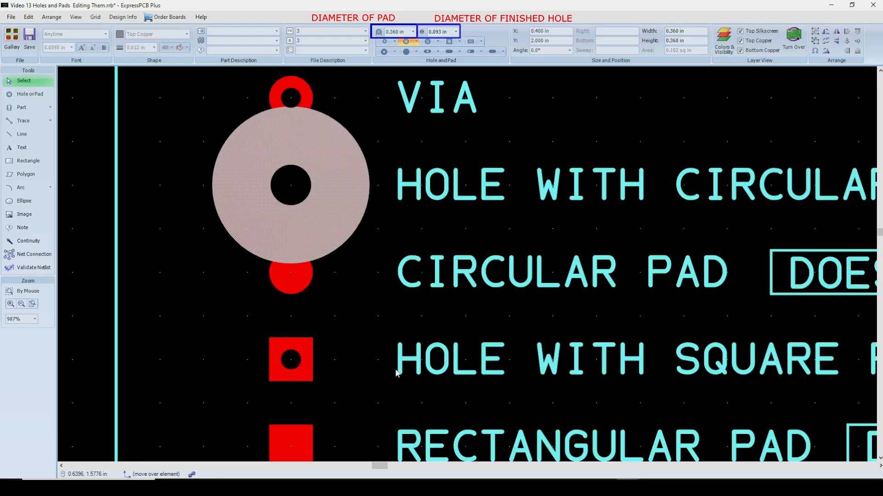
pyautogui.hotkey('ctrl', 'z')
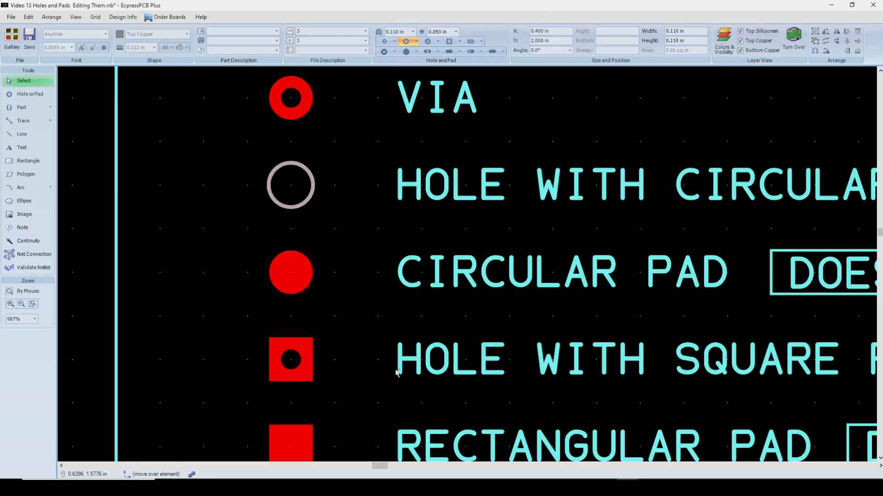
pyautogui.hotkey('ctrl', 'y')
pyautogui.press('Escape')
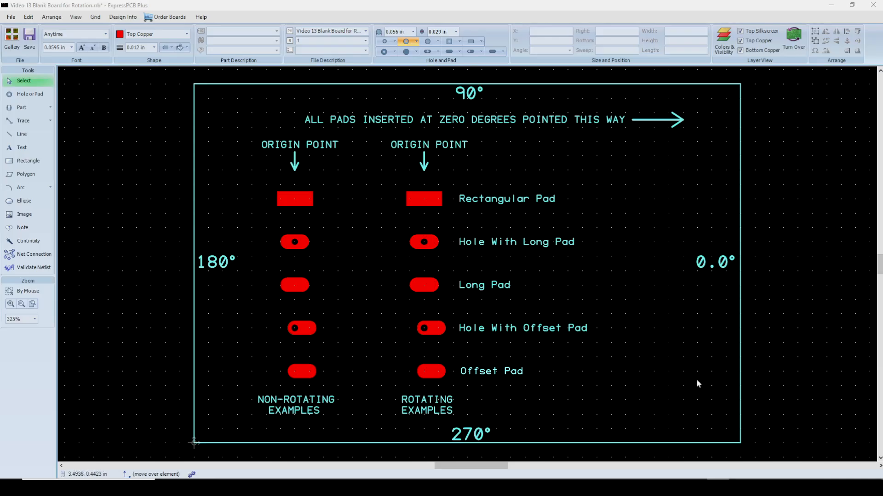
# - Rotate the hole with long pad in the rotating examples column to 90° and undo the rotation
pyautogui.click(432, 245)
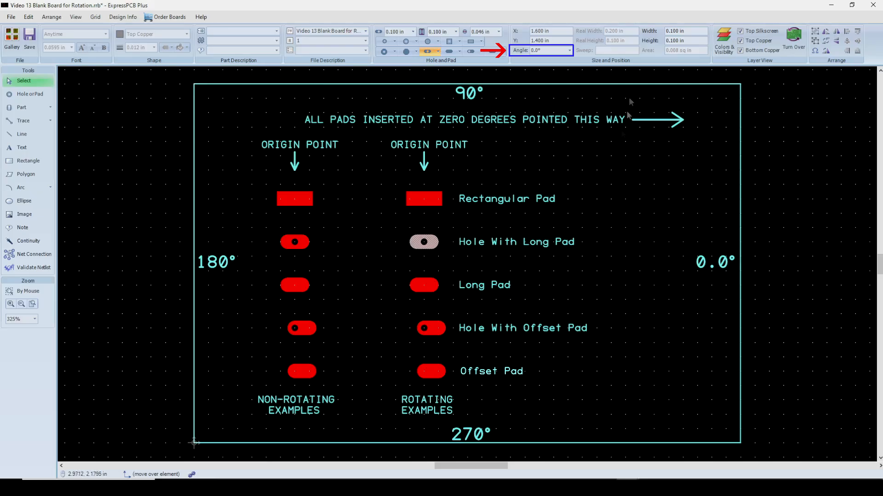
pyautogui.click(570, 51)
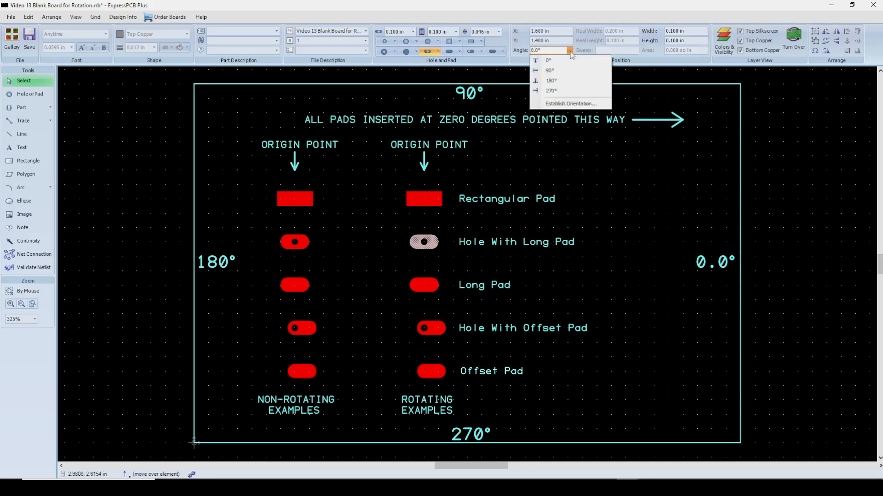
pyautogui.click(549, 71)
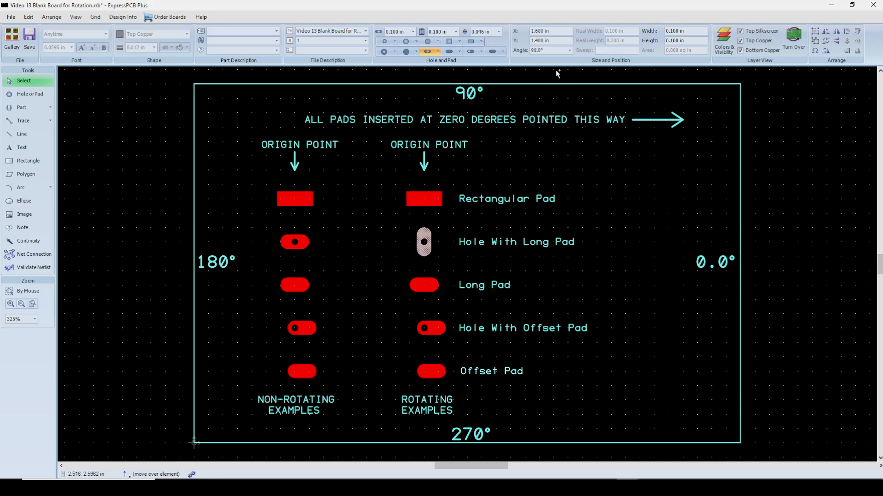
pyautogui.hotkey('ctrl', 'z')
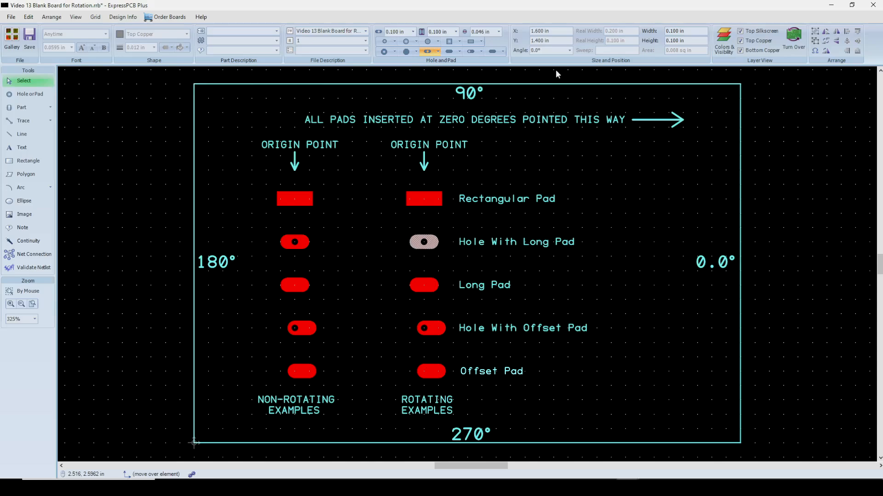
# - Set the angle of the rotating hole with long pad to 90° and return it to 0°
pyautogui.click(570, 51)
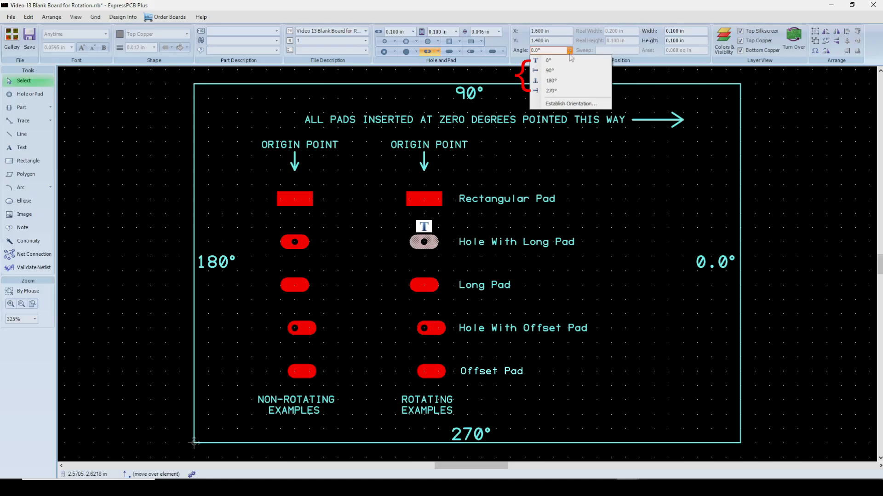
pyautogui.click(567, 70)
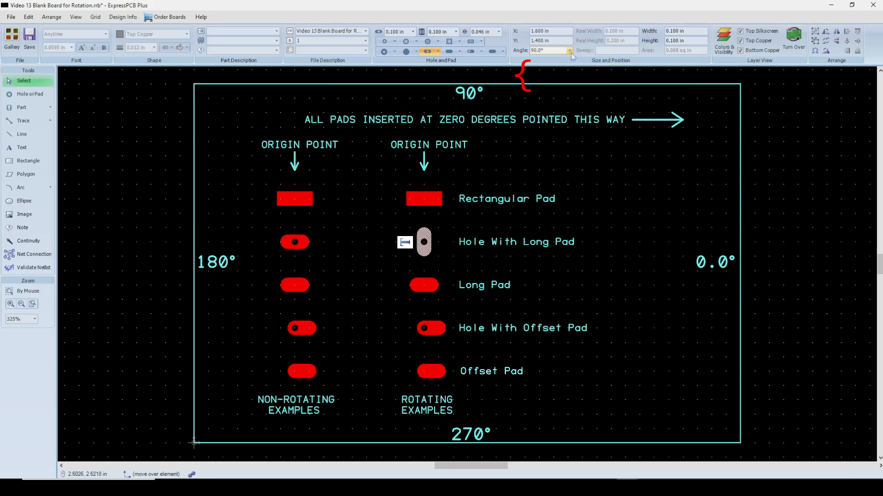
pyautogui.click(569, 51)
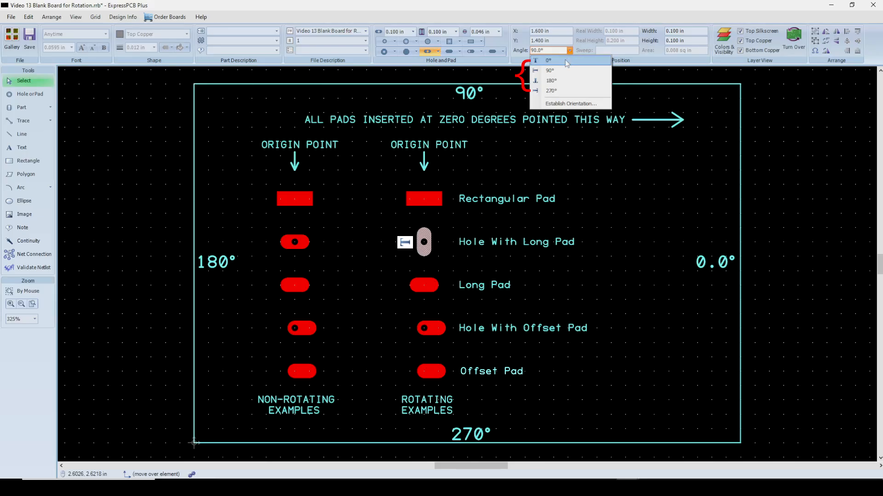
pyautogui.click(567, 61)
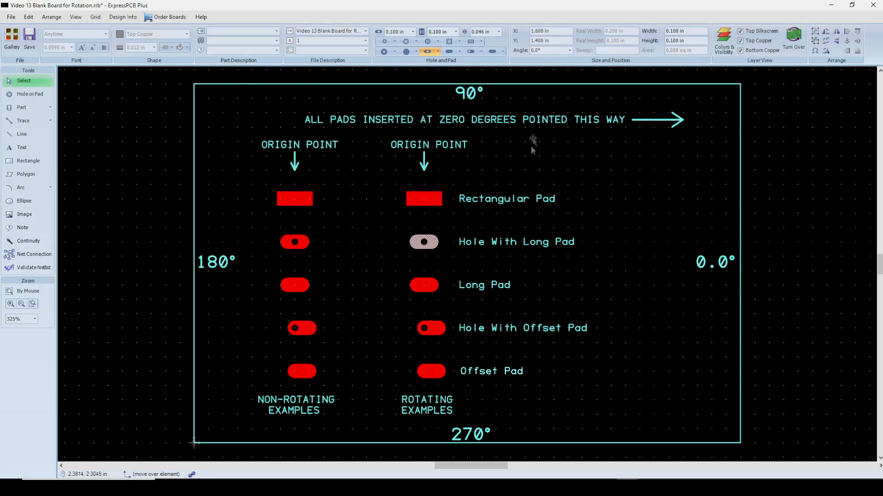
# - Add the rotating rectangular pad and long pad to the selection, rotate all three pads to 90°, and undo the rotation
pyautogui.keyDown('shift'); pyautogui.click(422, 203); pyautogui.keyUp('shift')
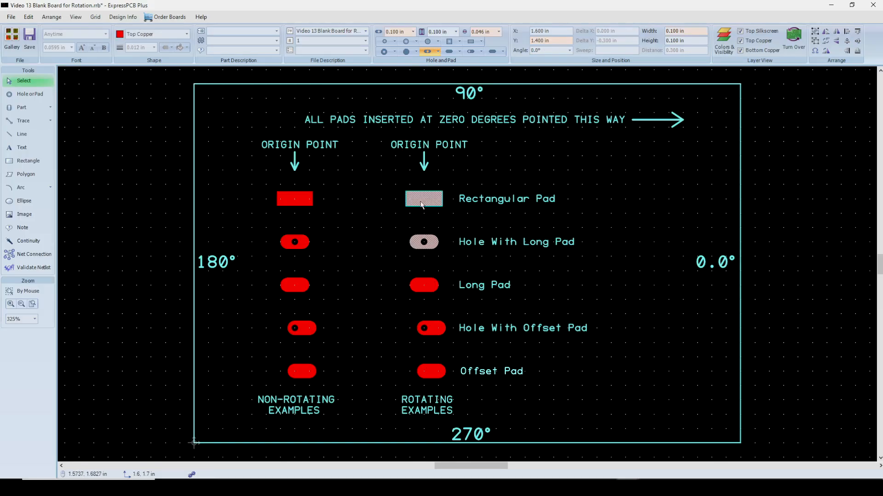
pyautogui.keyDown('shift'); pyautogui.click(420, 287); pyautogui.keyUp('shift')
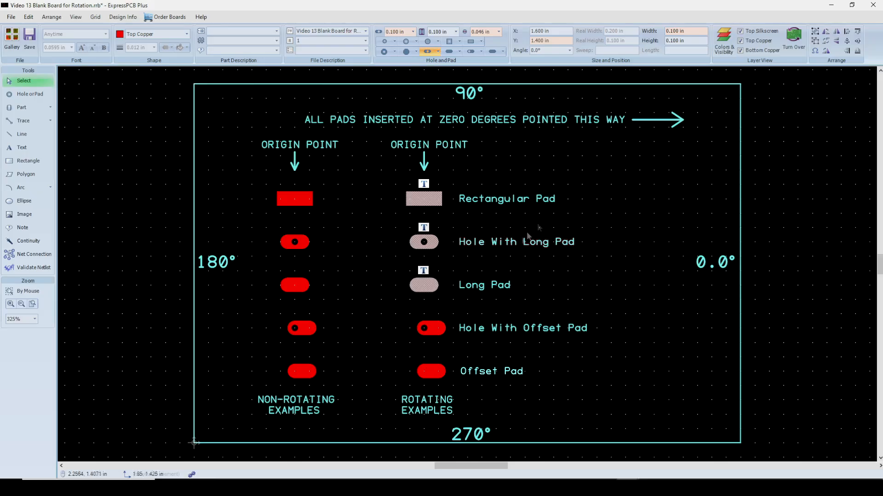
pyautogui.click(570, 51)
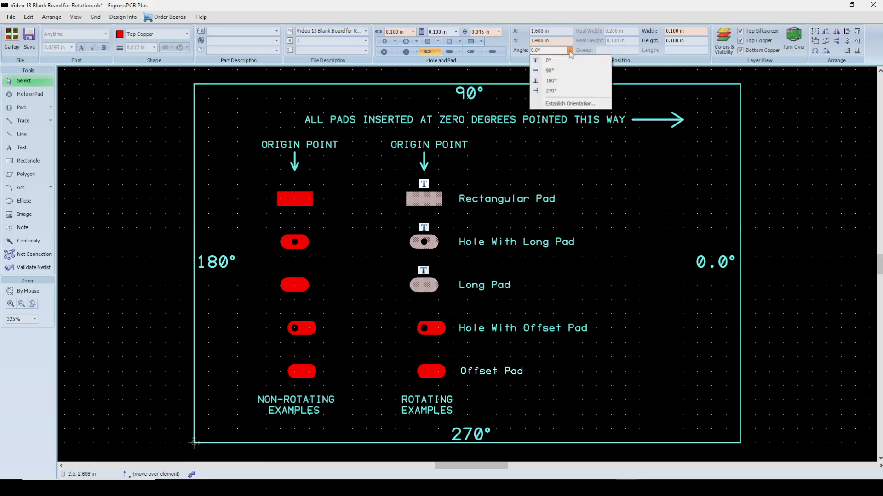
pyautogui.click(551, 71)
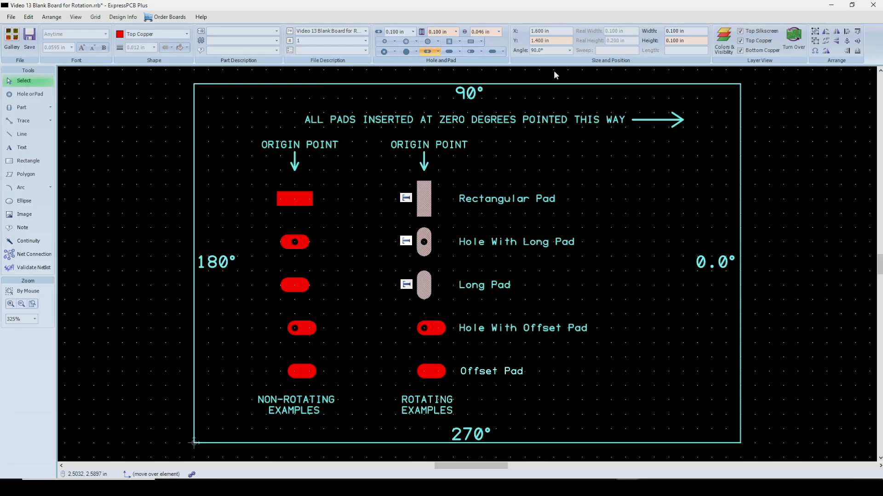
pyautogui.hotkey('ctrl', 'z')
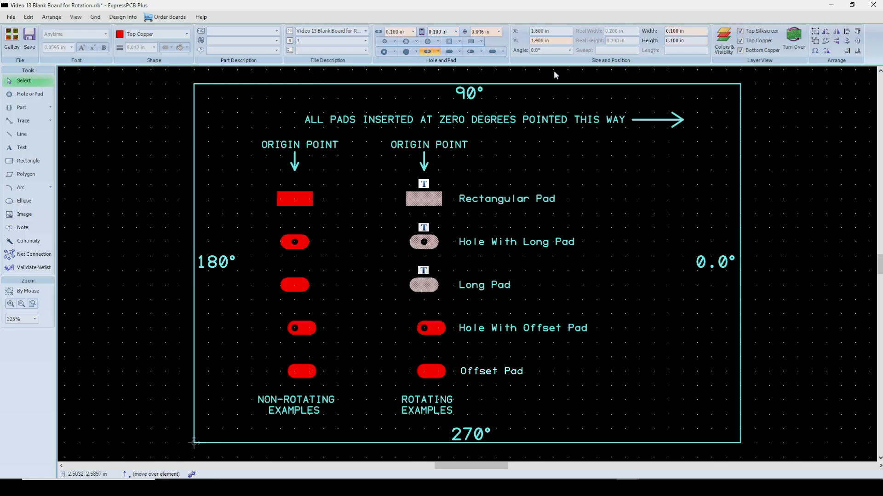
# - Rotate the three selected pads to 270° and undo the rotation
pyautogui.click(570, 51)
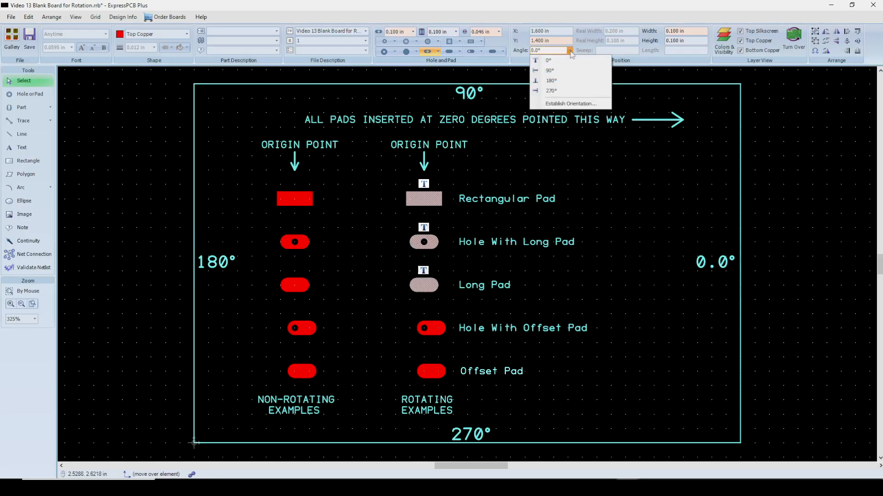
pyautogui.click(552, 92)
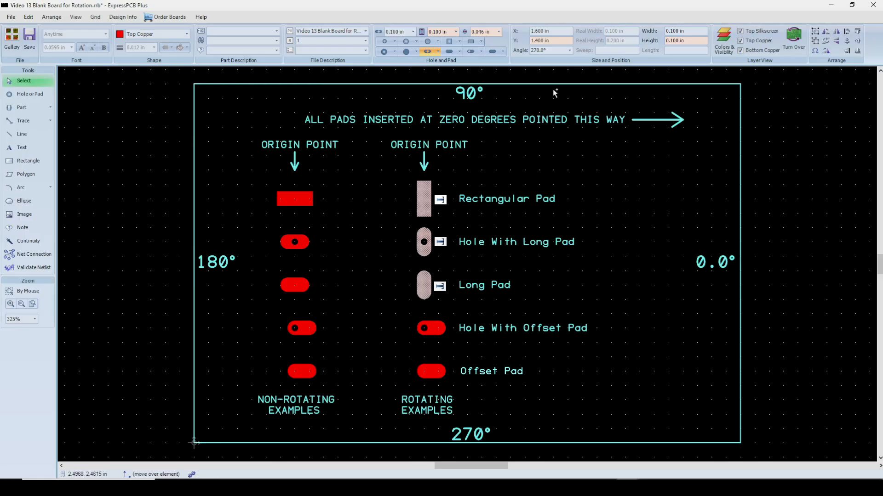
pyautogui.hotkey('ctrl', 'z')
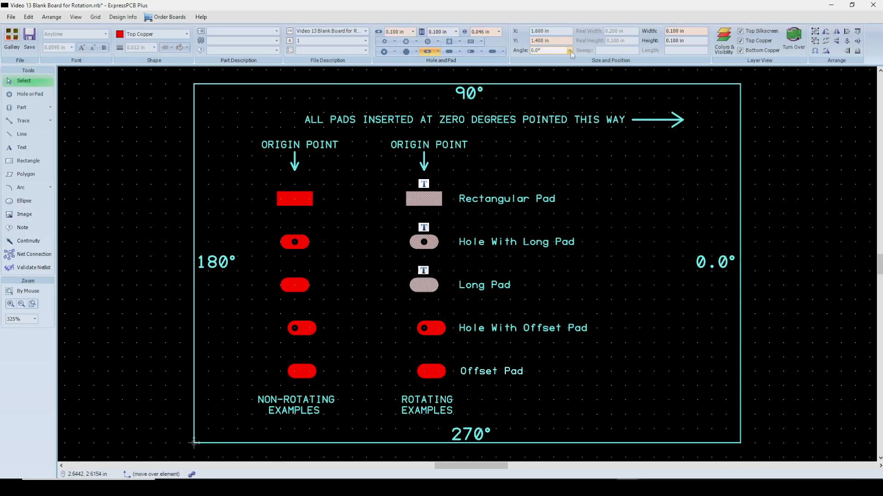
# - Rotate the three selected pads in the rotating examples column to 180° and return them to 0°
pyautogui.click(569, 50)
pyautogui.click(551, 81)
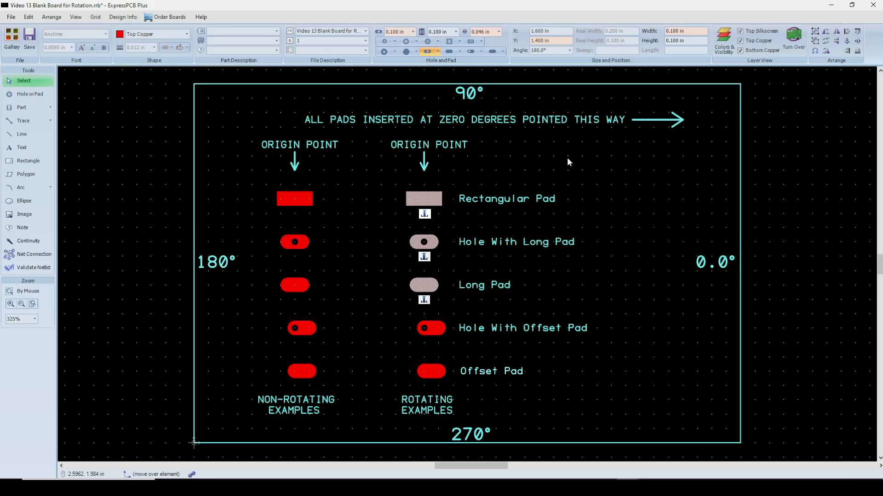
pyautogui.click(570, 51)
pyautogui.click(557, 62)
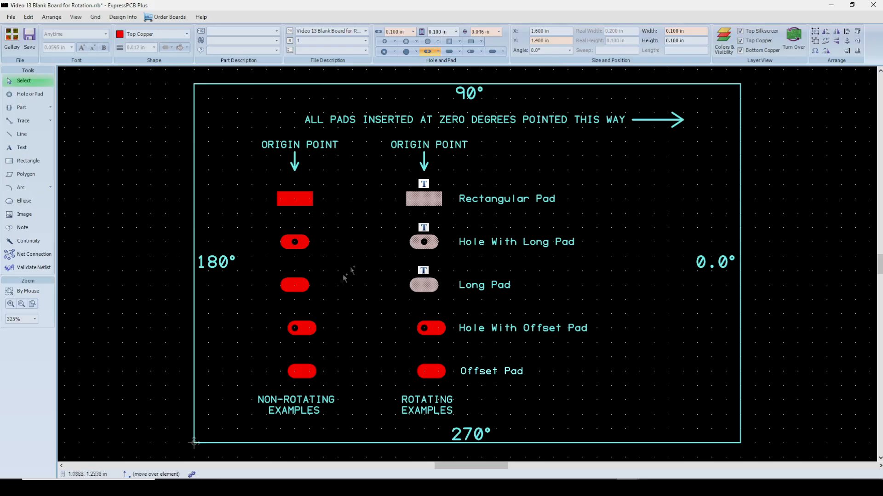
# - Add the rotating hole with offset pad and offset pad to the selection and set the angle of all five pads to 90°
pyautogui.keyDown('shift'); pyautogui.click(439, 330); pyautogui.keyUp('shift')
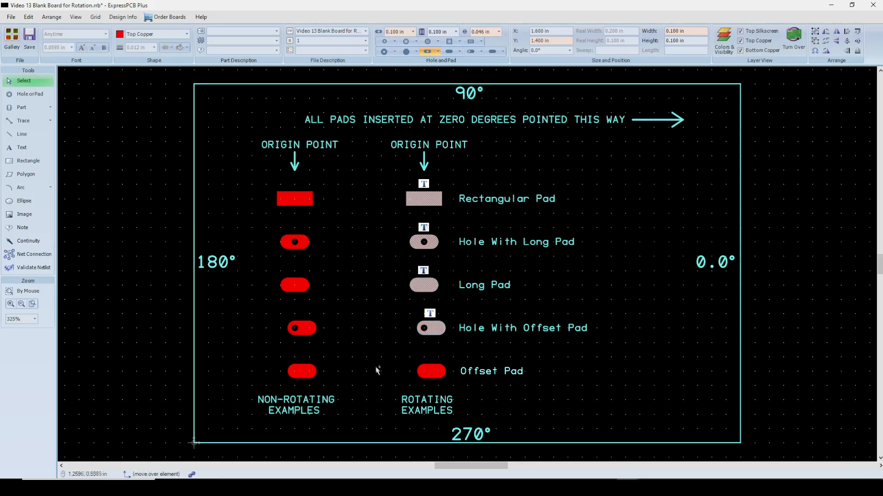
pyautogui.keyDown('shift'); pyautogui.click(431, 374); pyautogui.keyUp('shift')
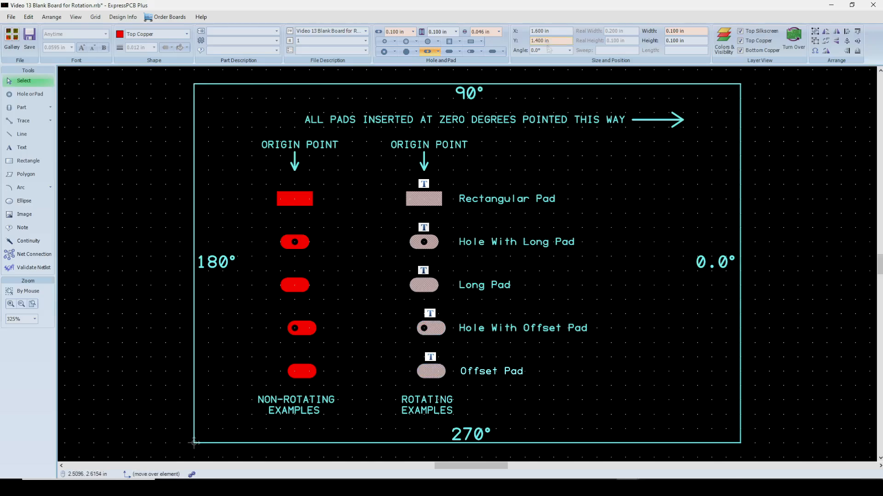
pyautogui.click(570, 50)
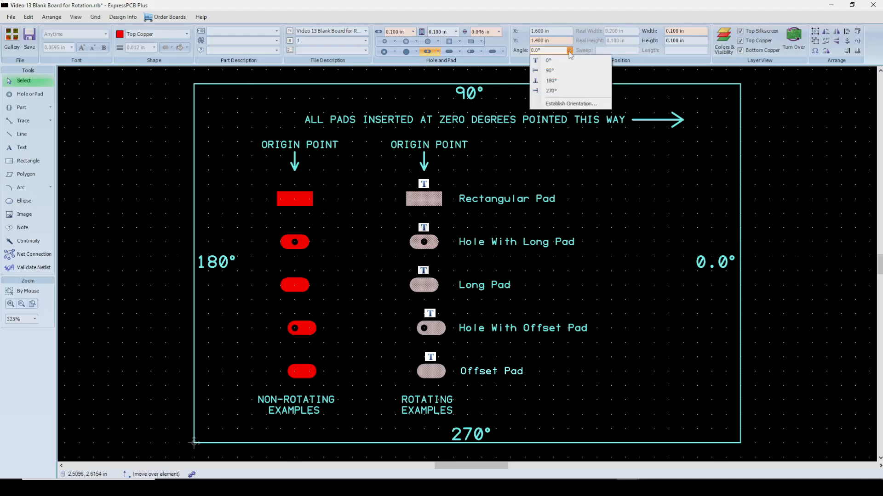
pyautogui.click(555, 71)
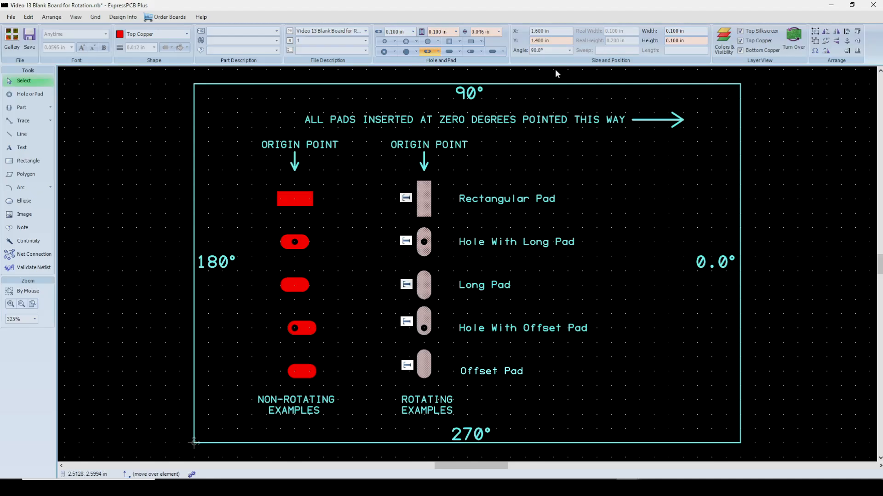
# - Rotate the five selected pads to 180° and on to 270°
pyautogui.click(569, 50)
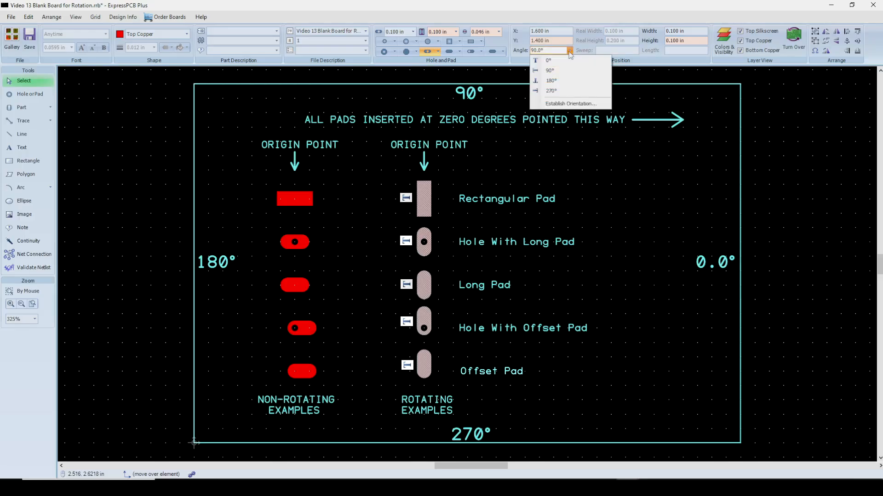
pyautogui.click(552, 81)
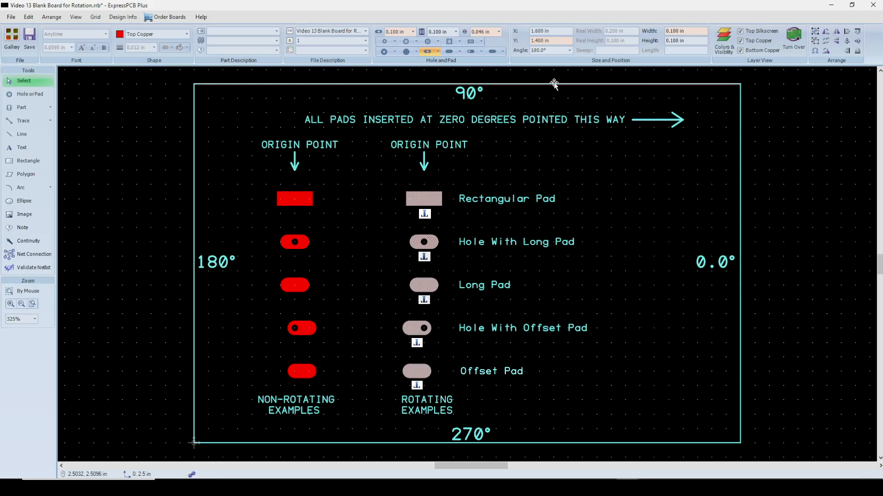
pyautogui.click(570, 50)
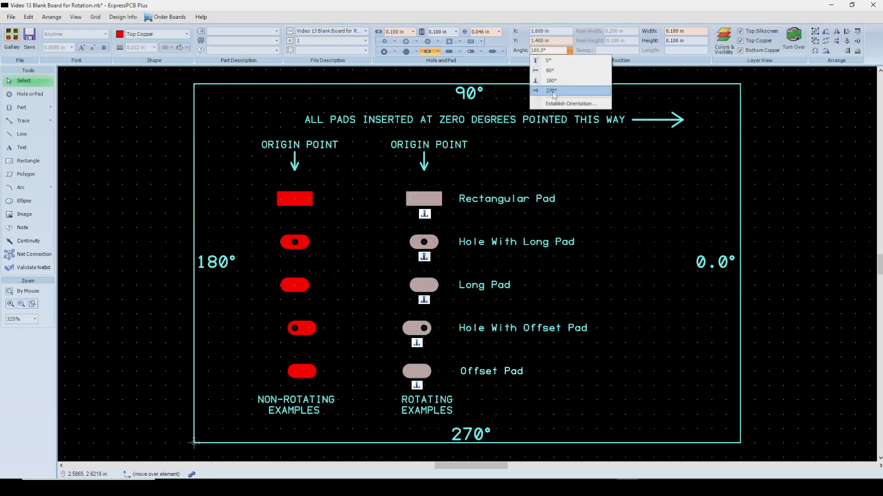
pyautogui.click(553, 91)
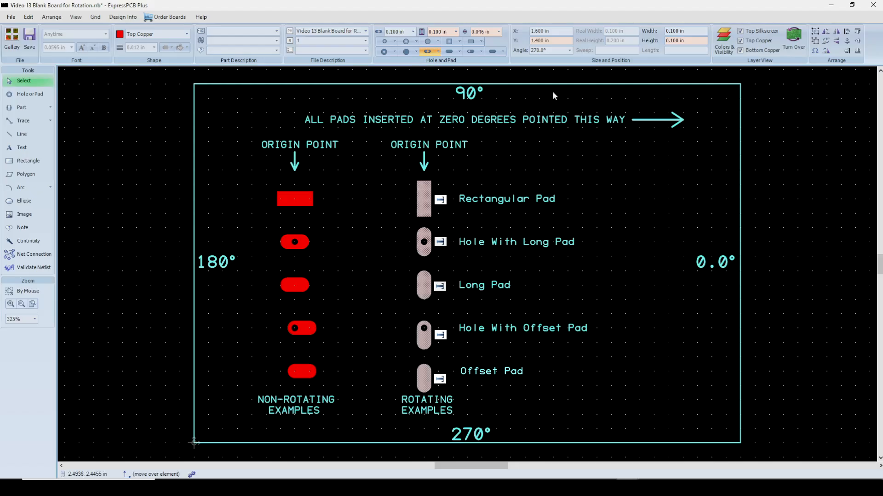
# - Return all five selected pads to 0° and clear the selection
pyautogui.click(569, 50)
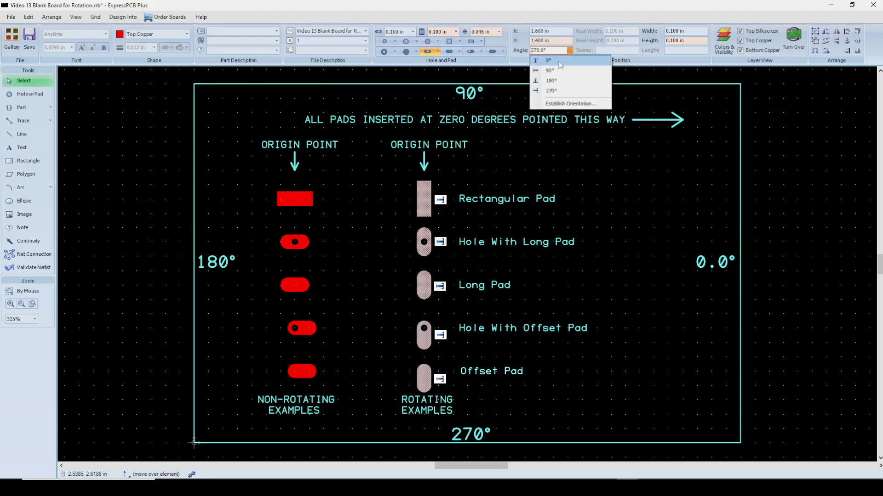
pyautogui.click(561, 63)
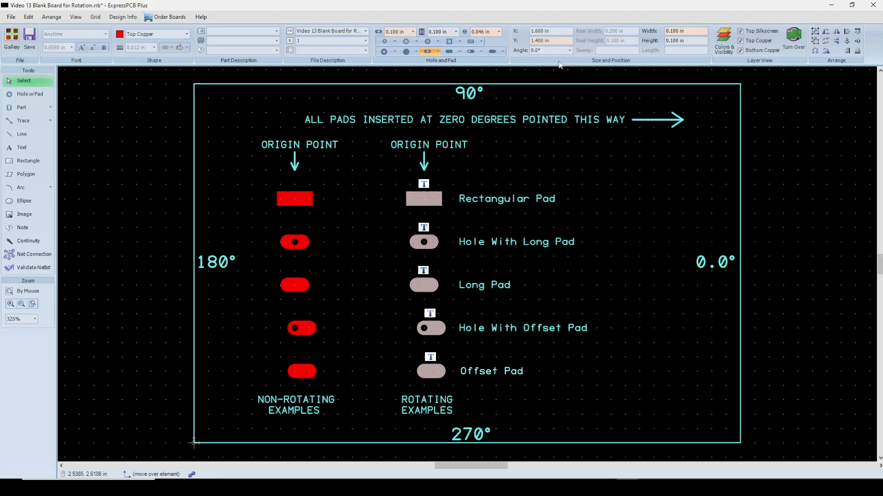
pyautogui.click(567, 154)
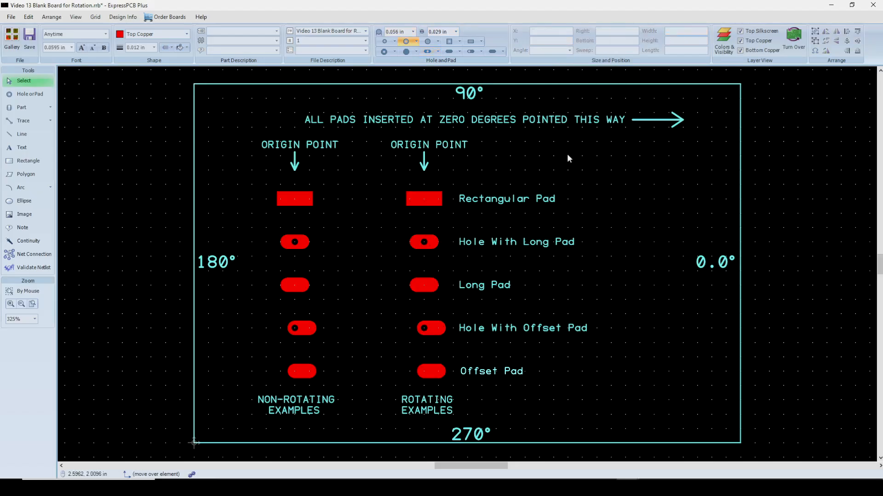
# - Select only the hole with offset pad in the rotating examples column and enter an angle of 90° for it
pyautogui.click(434, 248)
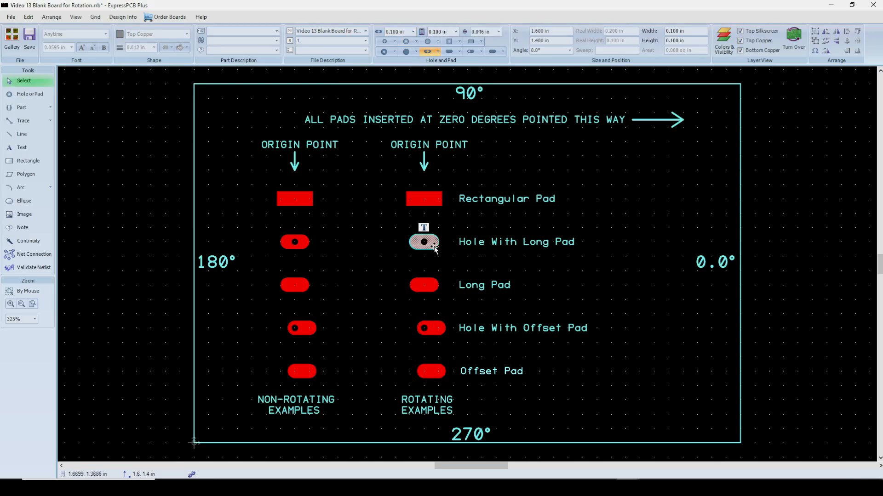
pyautogui.click(439, 332)
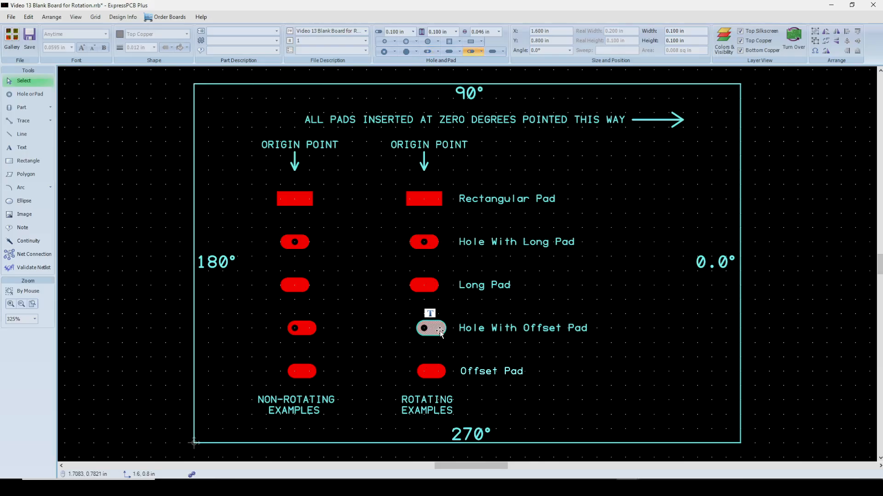
pyautogui.click(549, 51)
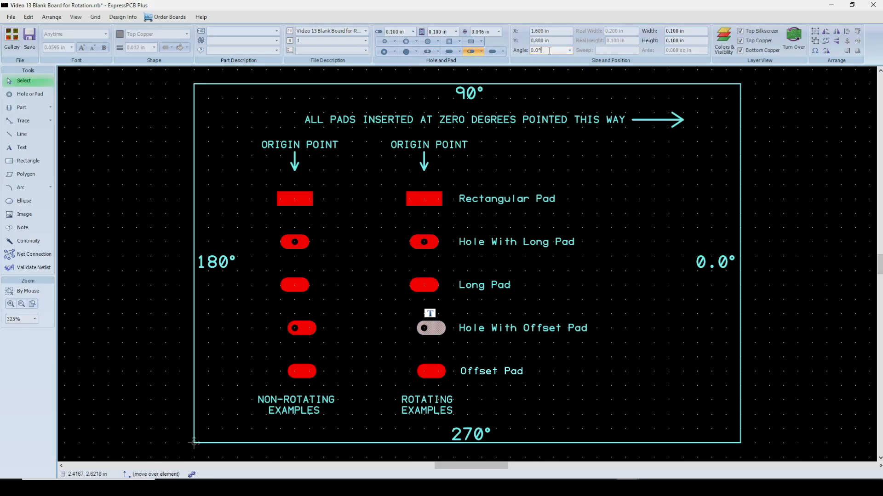
pyautogui.hotkey('ctrl', 'a')
pyautogui.write('90')
pyautogui.press('Return')
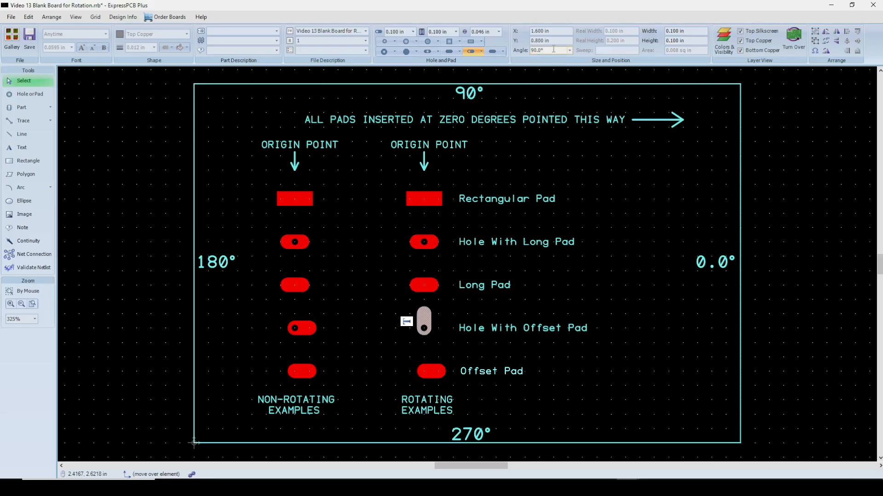
# - Enter an angle of 35° for the rotating hole with offset pad and reset its angle to 0°
pyautogui.click(553, 50)
pyautogui.doubleClick(554, 49)
pyautogui.write('35')
pyautogui.press('Return')
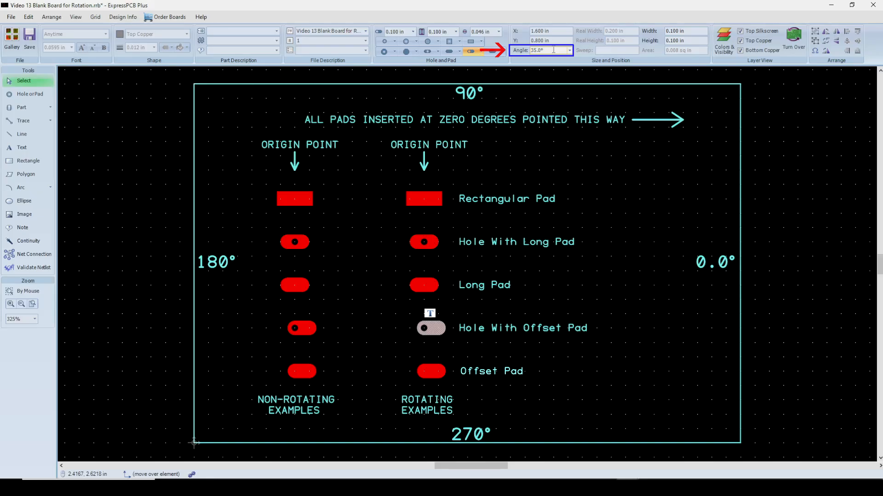
pyautogui.click(569, 50)
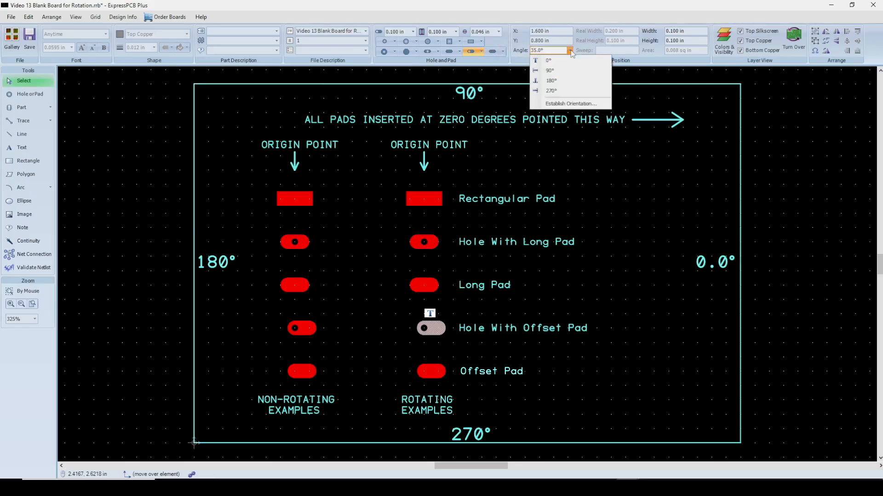
pyautogui.click(559, 61)
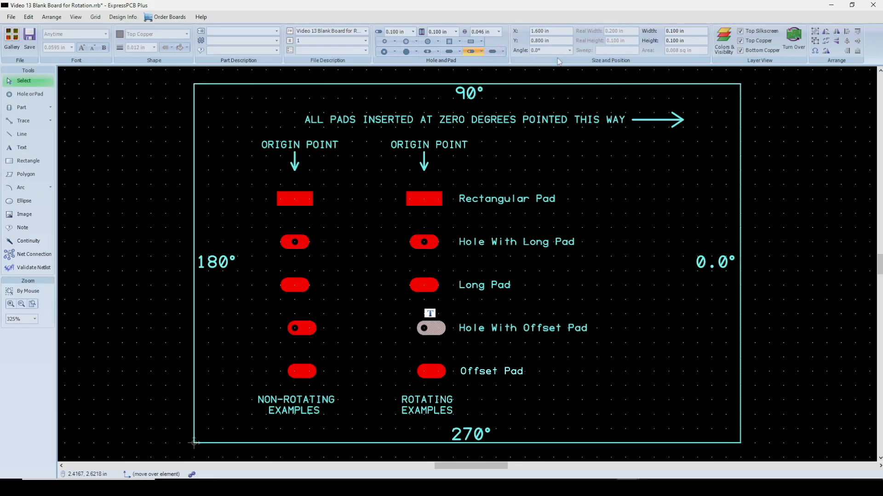
# - Enter an angle of 77° for the rotating hole with offset pad
pyautogui.click(552, 50)
pyautogui.press('BackSpace')
pyautogui.press('BackSpace')
pyautogui.press('BackSpace')
pyautogui.press('BackSpace')
pyautogui.write('77')
pyautogui.press('Return')
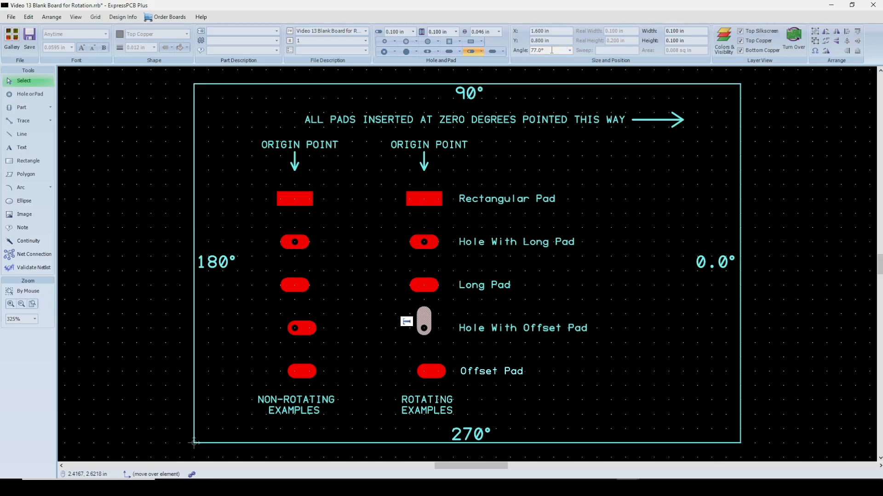
# - Enter an angle of 150° for the rotating hole with offset pad
pyautogui.doubleClick(552, 50)
pyautogui.press('BackSpace')
pyautogui.write('150')
pyautogui.press('Return')
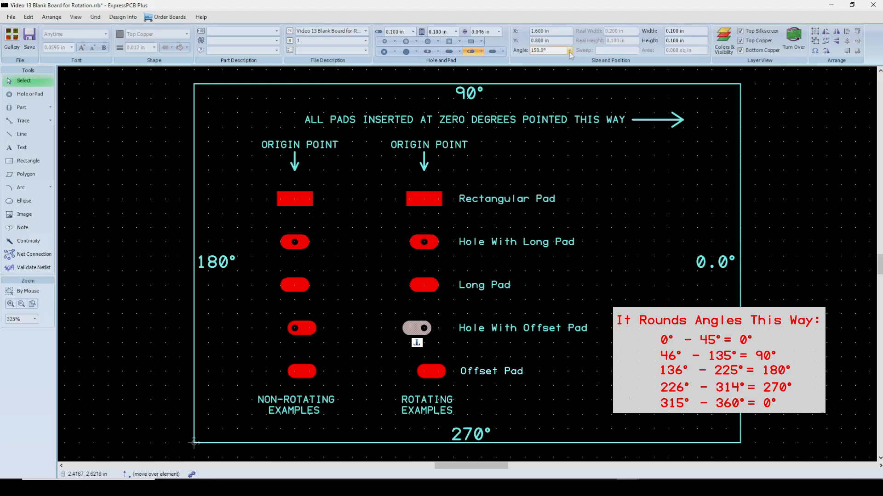
# - Use Establish Orientation to set the rotating hole with offset pad to 180° and finally to 0°
pyautogui.click(569, 51)
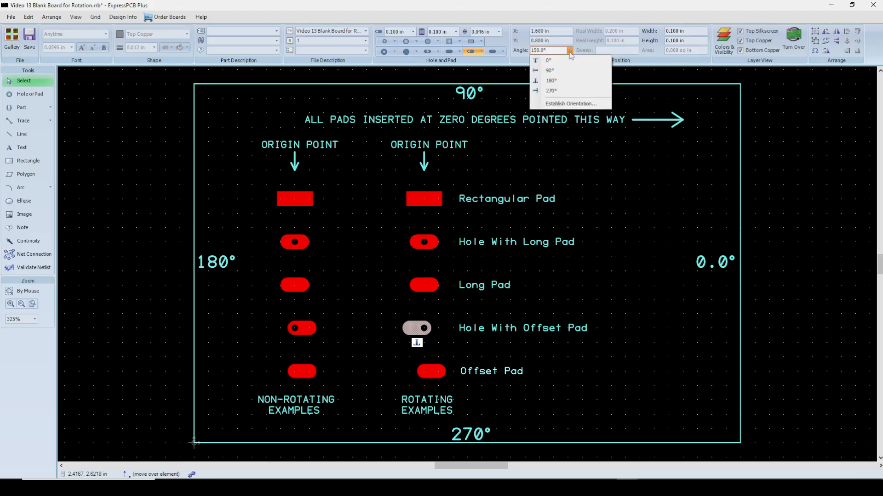
pyautogui.click(569, 103)
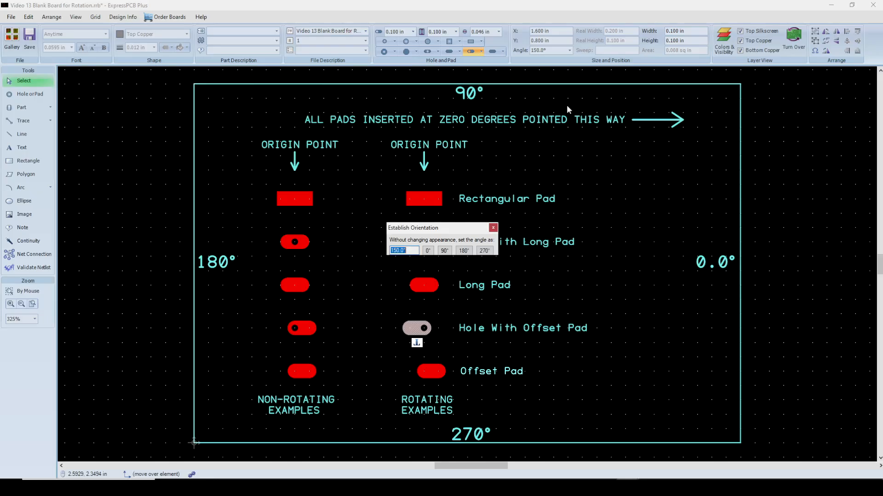
pyautogui.click(465, 251)
pyautogui.click(428, 251)
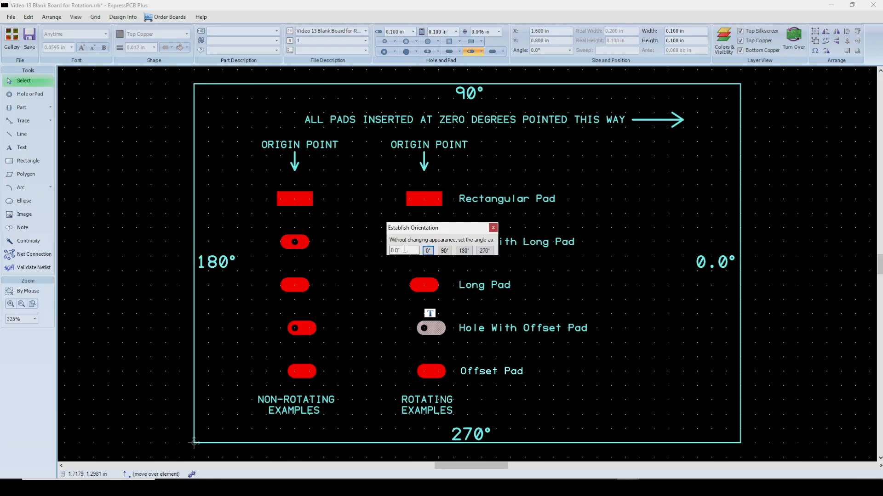
pyautogui.click(493, 228)
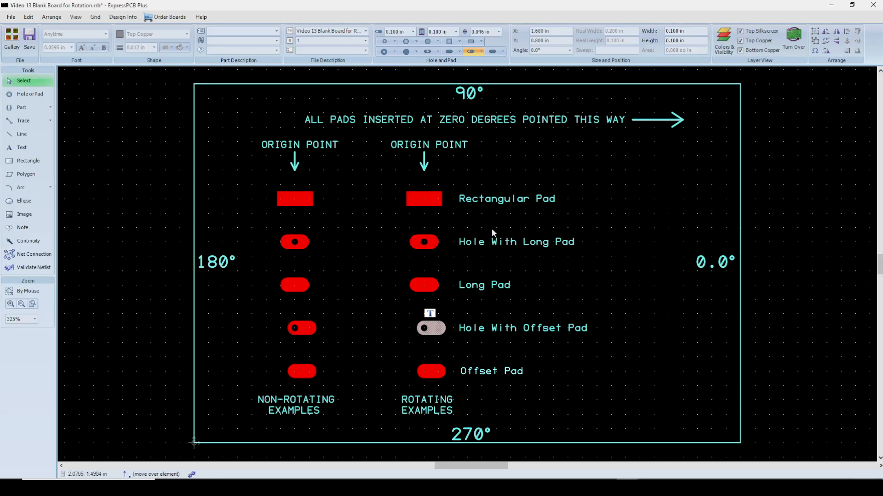
# - Open the preset angle choices for the selected rotating hole with offset pad
pyautogui.click(570, 52)
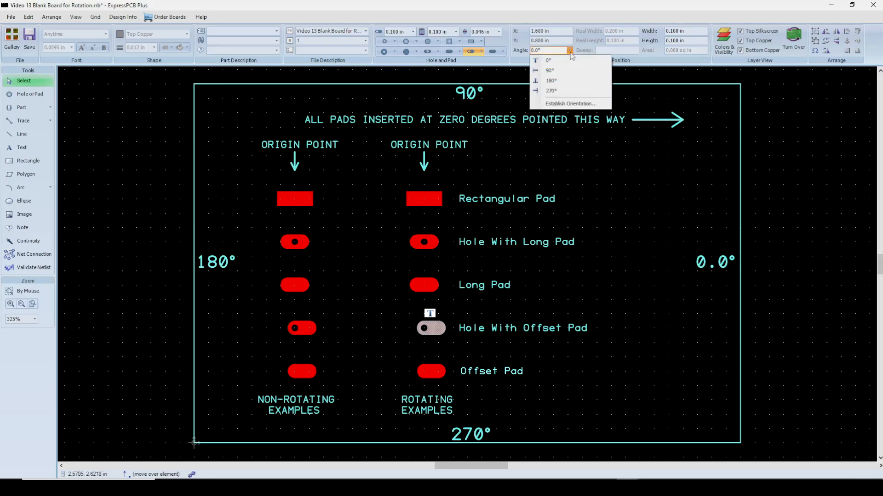